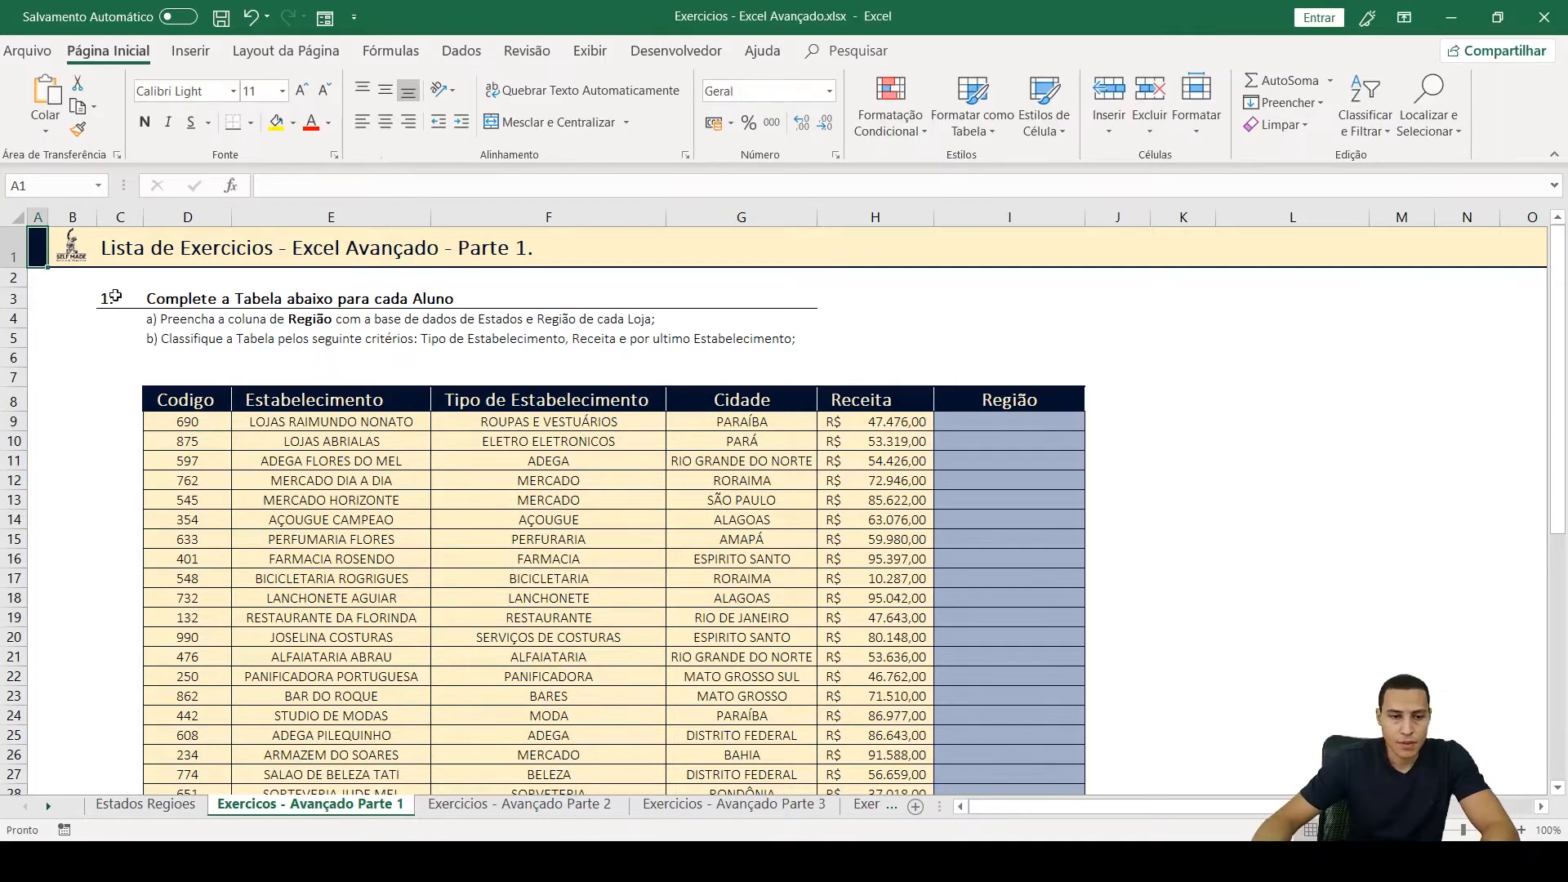
# - Examine exercise 1's instructions, the empty Região column, and the state-to-region table on the Estados Regioes sheet
pyautogui.click(120, 297)
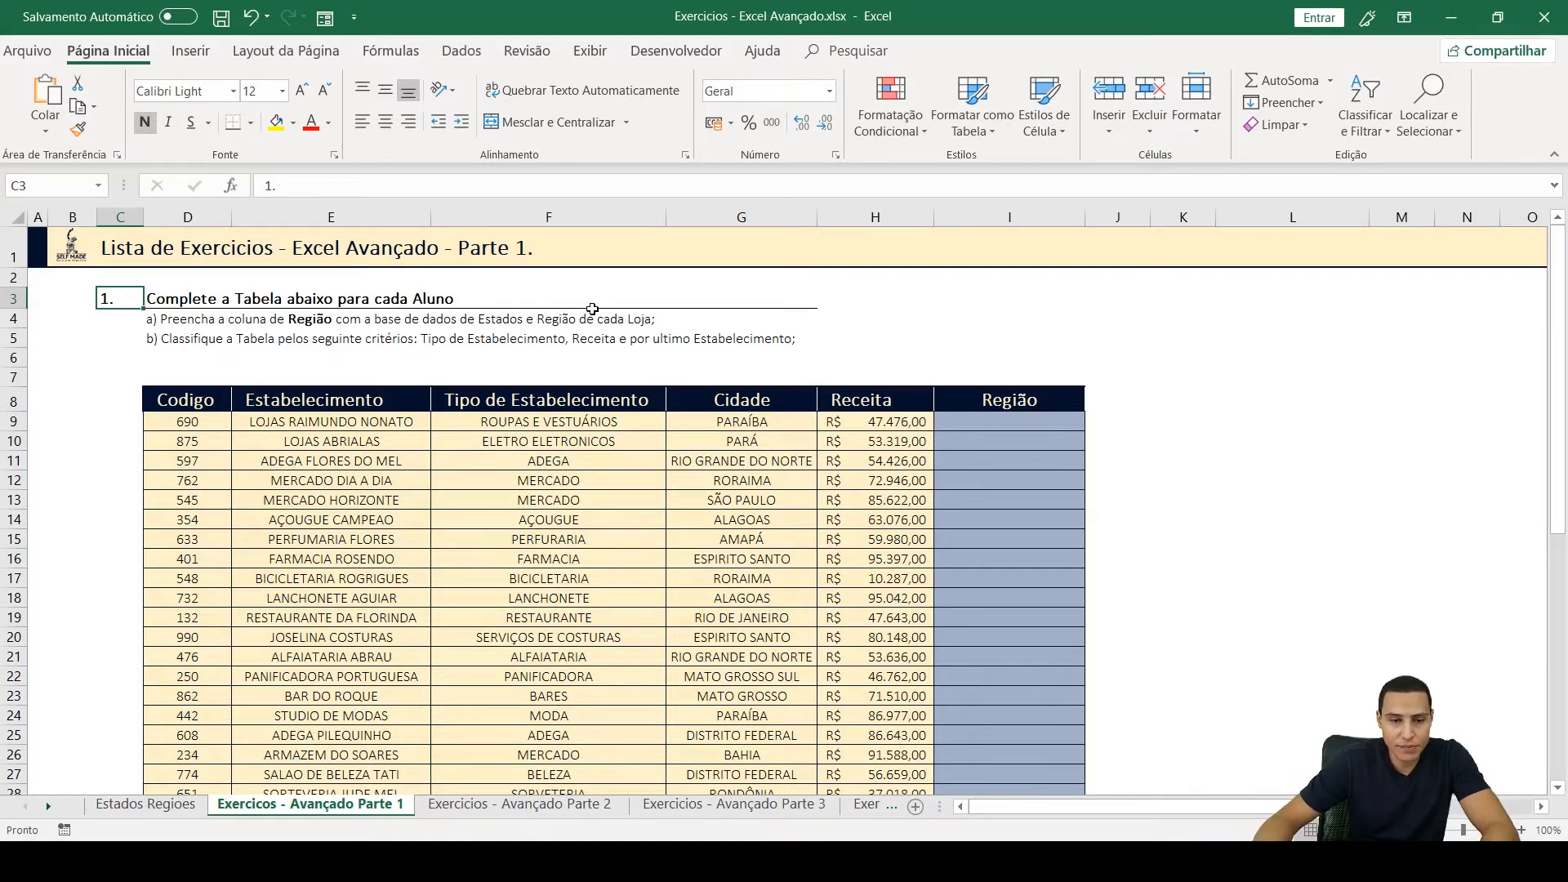
pyautogui.click(1013, 385)
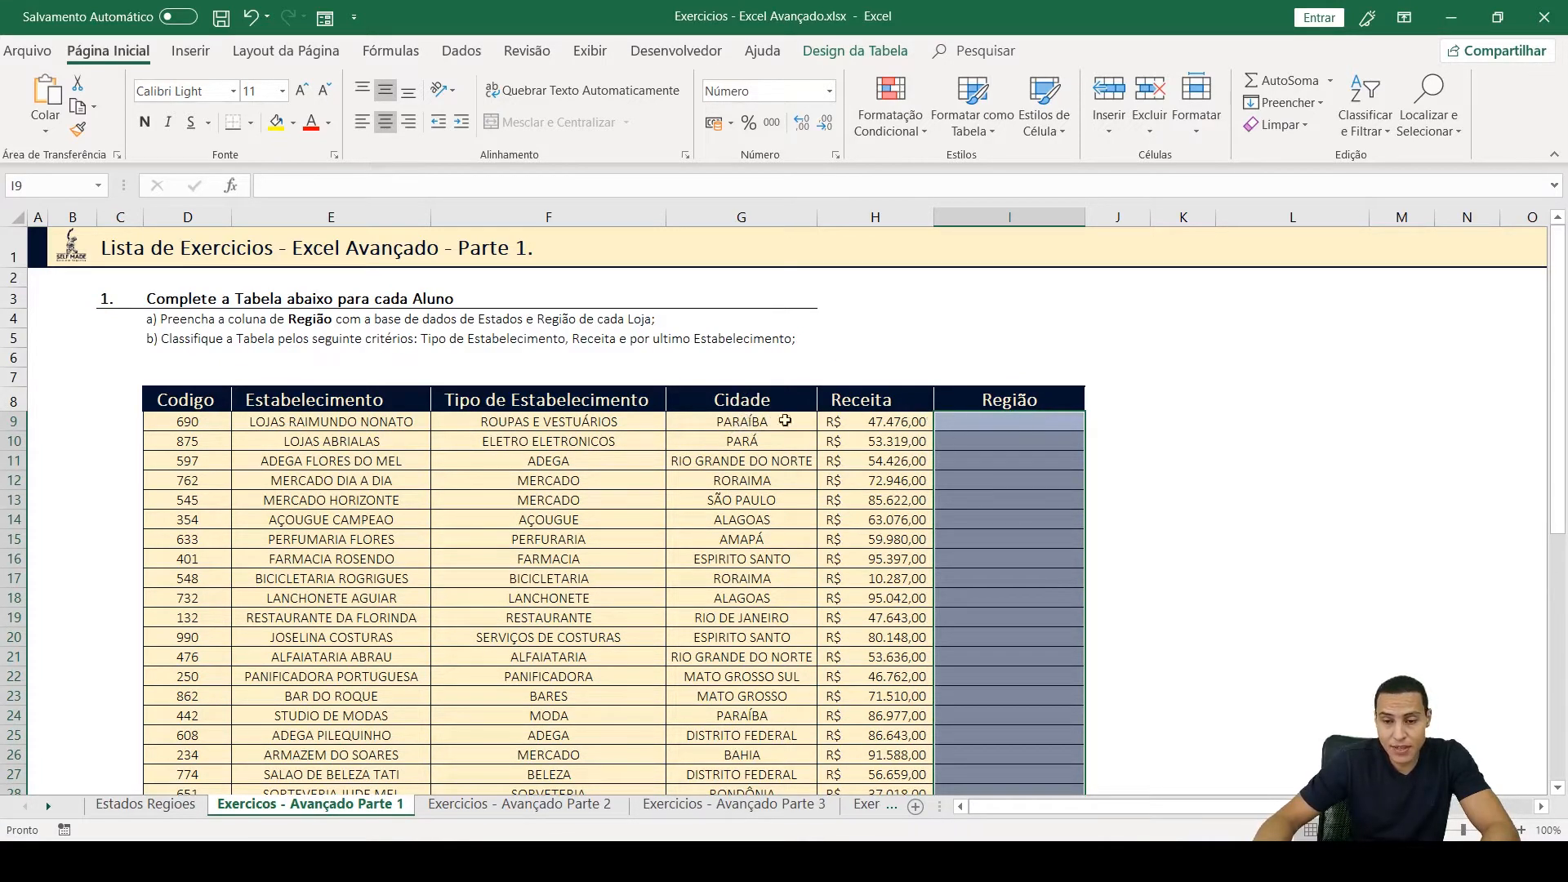
pyautogui.click(160, 807)
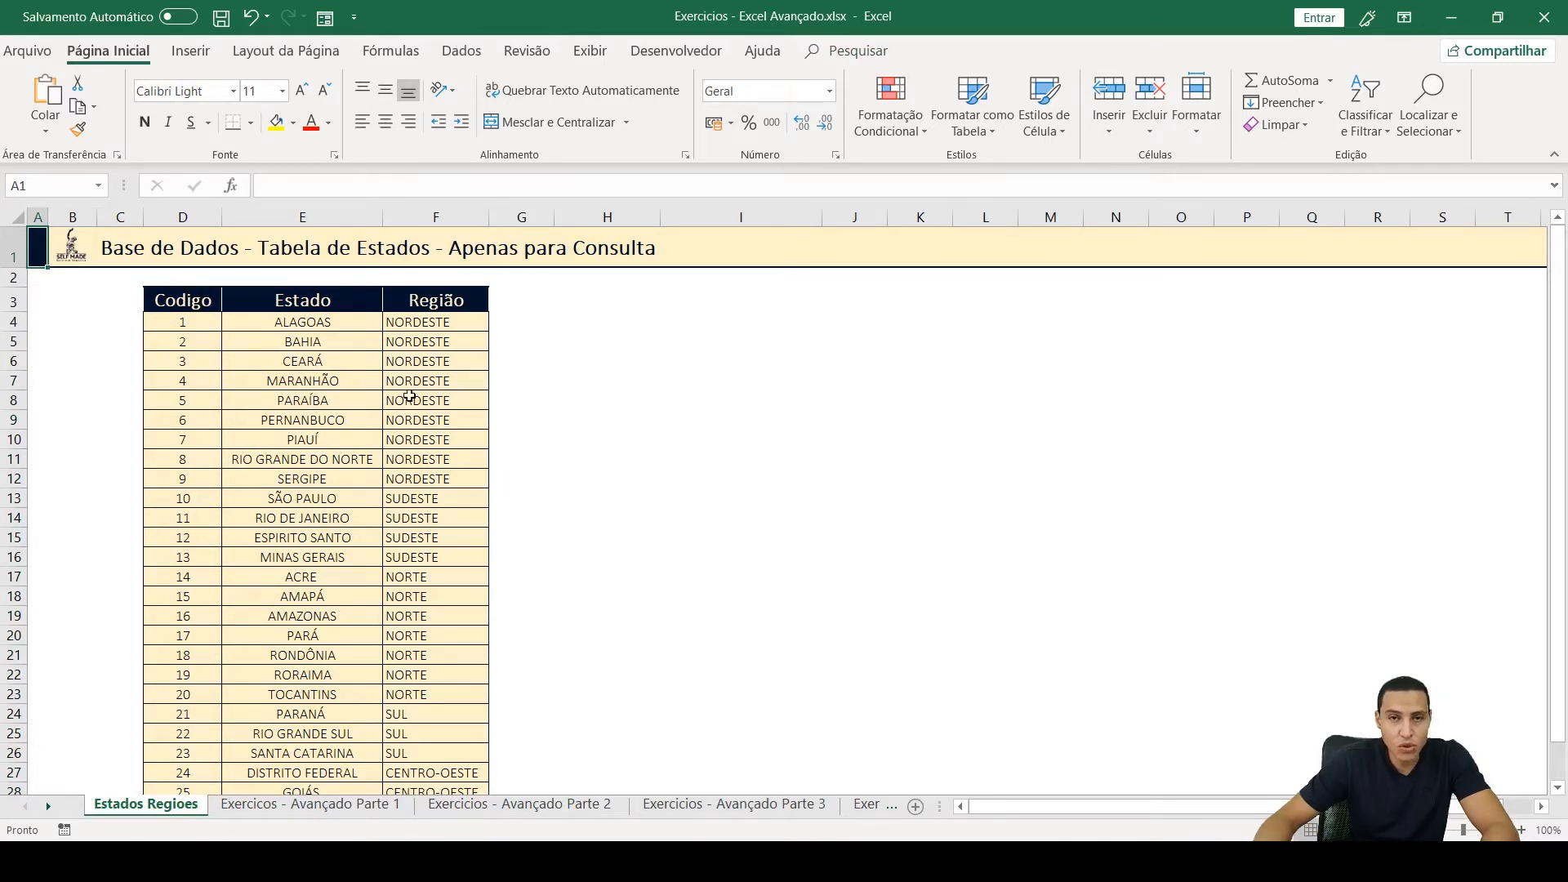
pyautogui.click(304, 807)
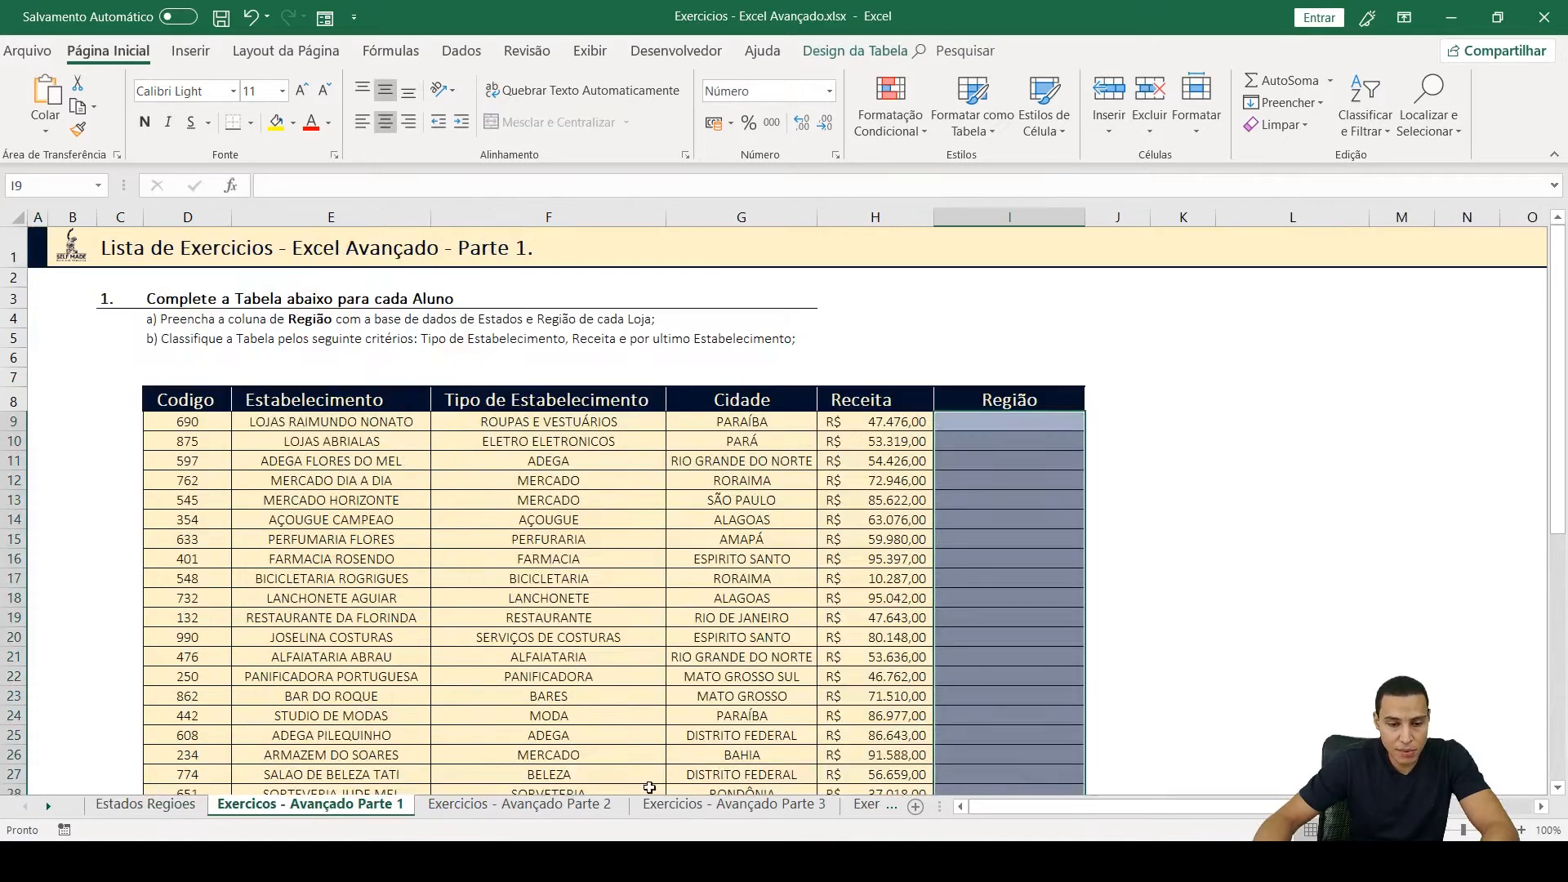
pyautogui.click(1040, 424)
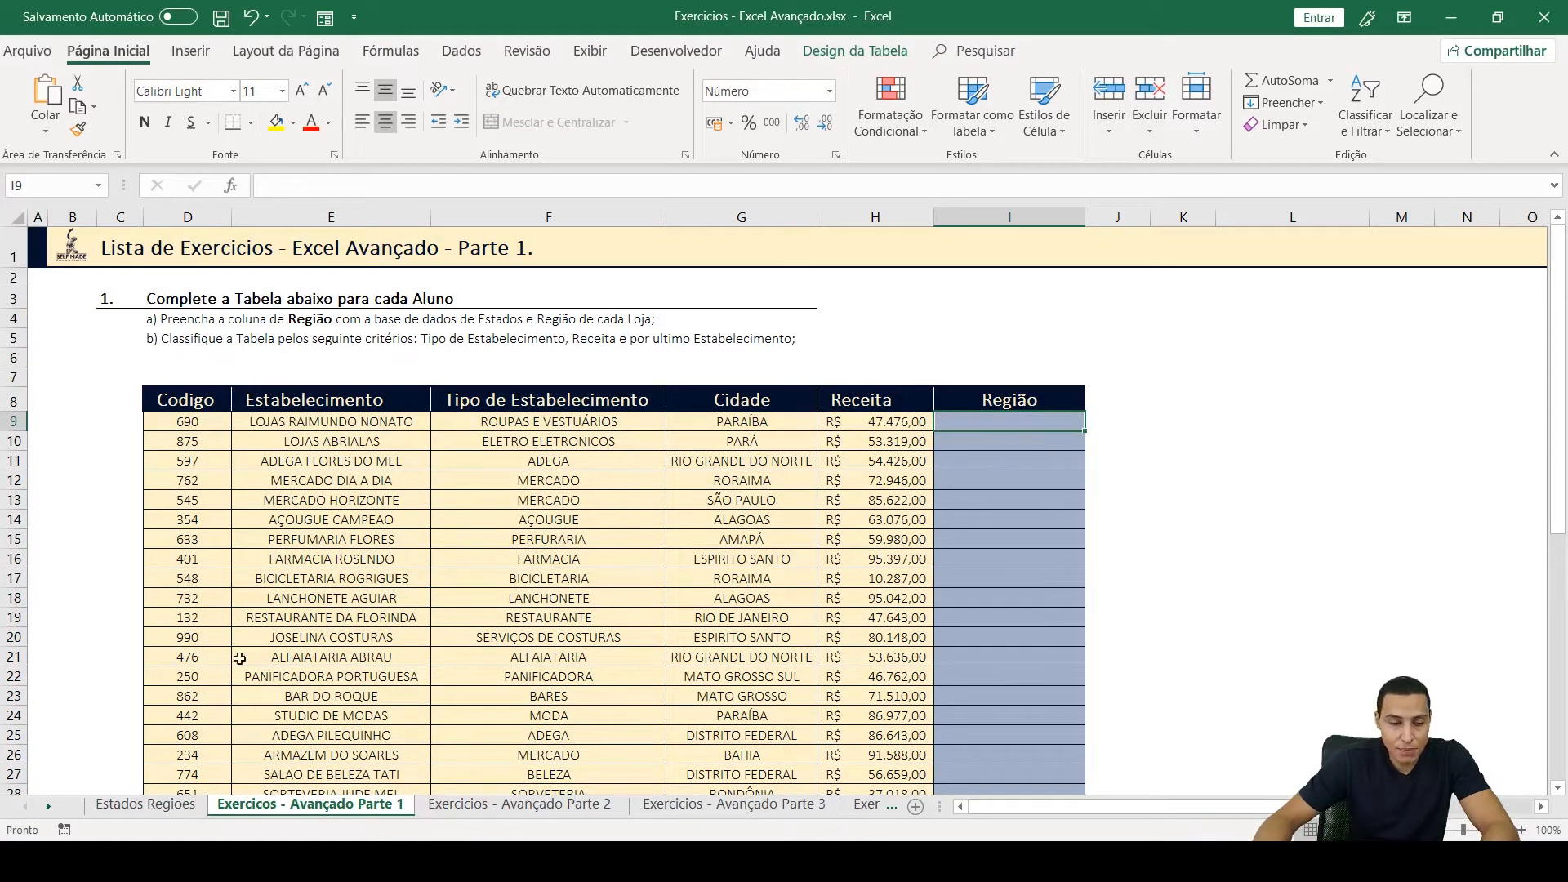
pyautogui.click(168, 802)
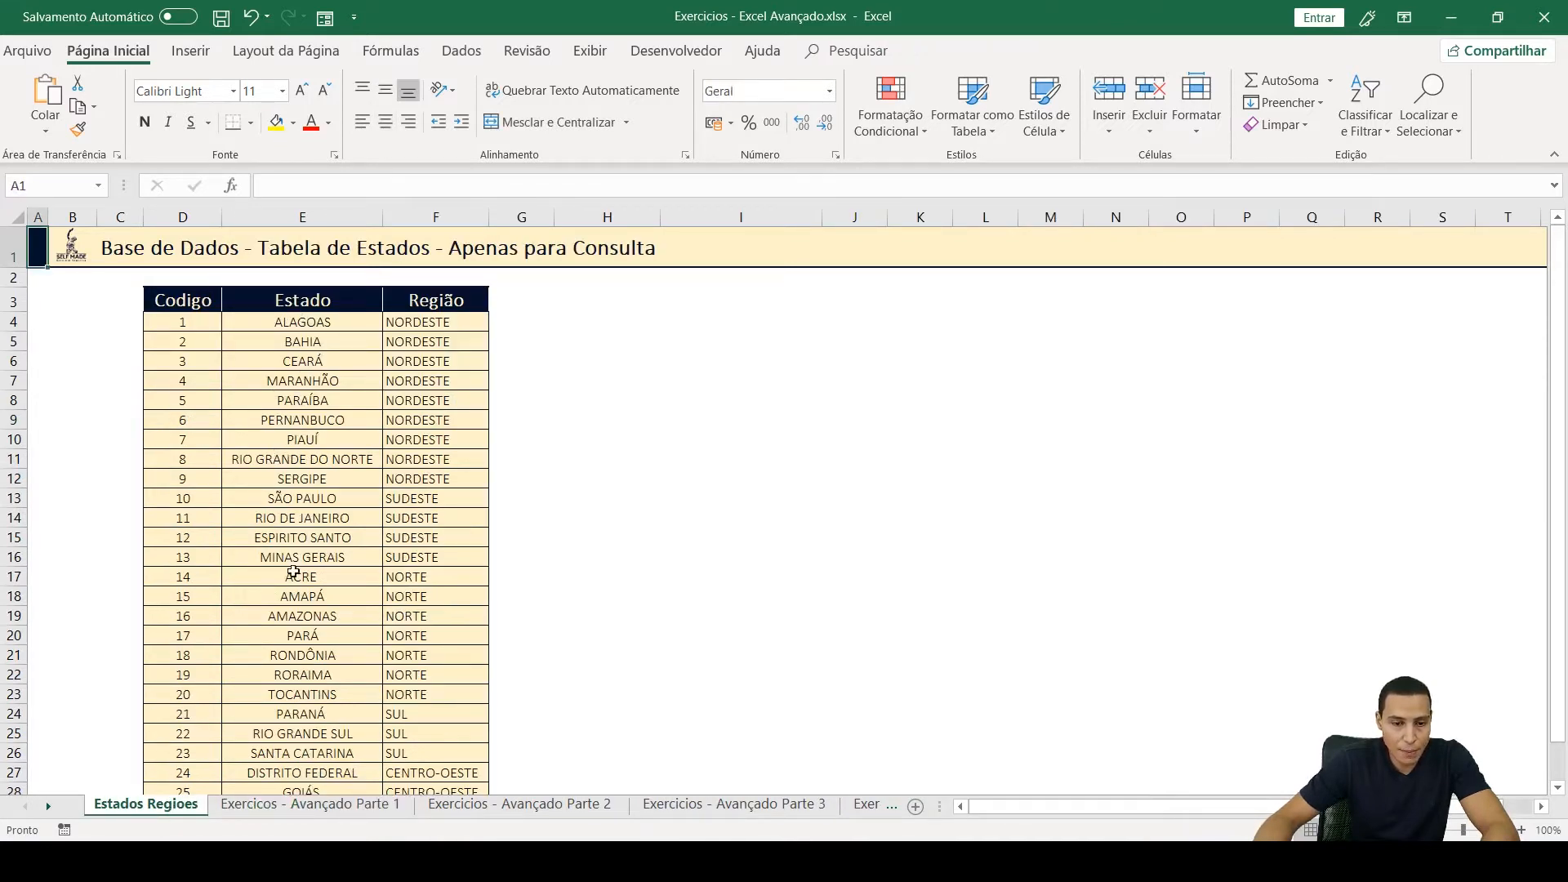
pyautogui.click(295, 636)
pyautogui.click(416, 636)
pyautogui.click(310, 803)
pyautogui.click(953, 449)
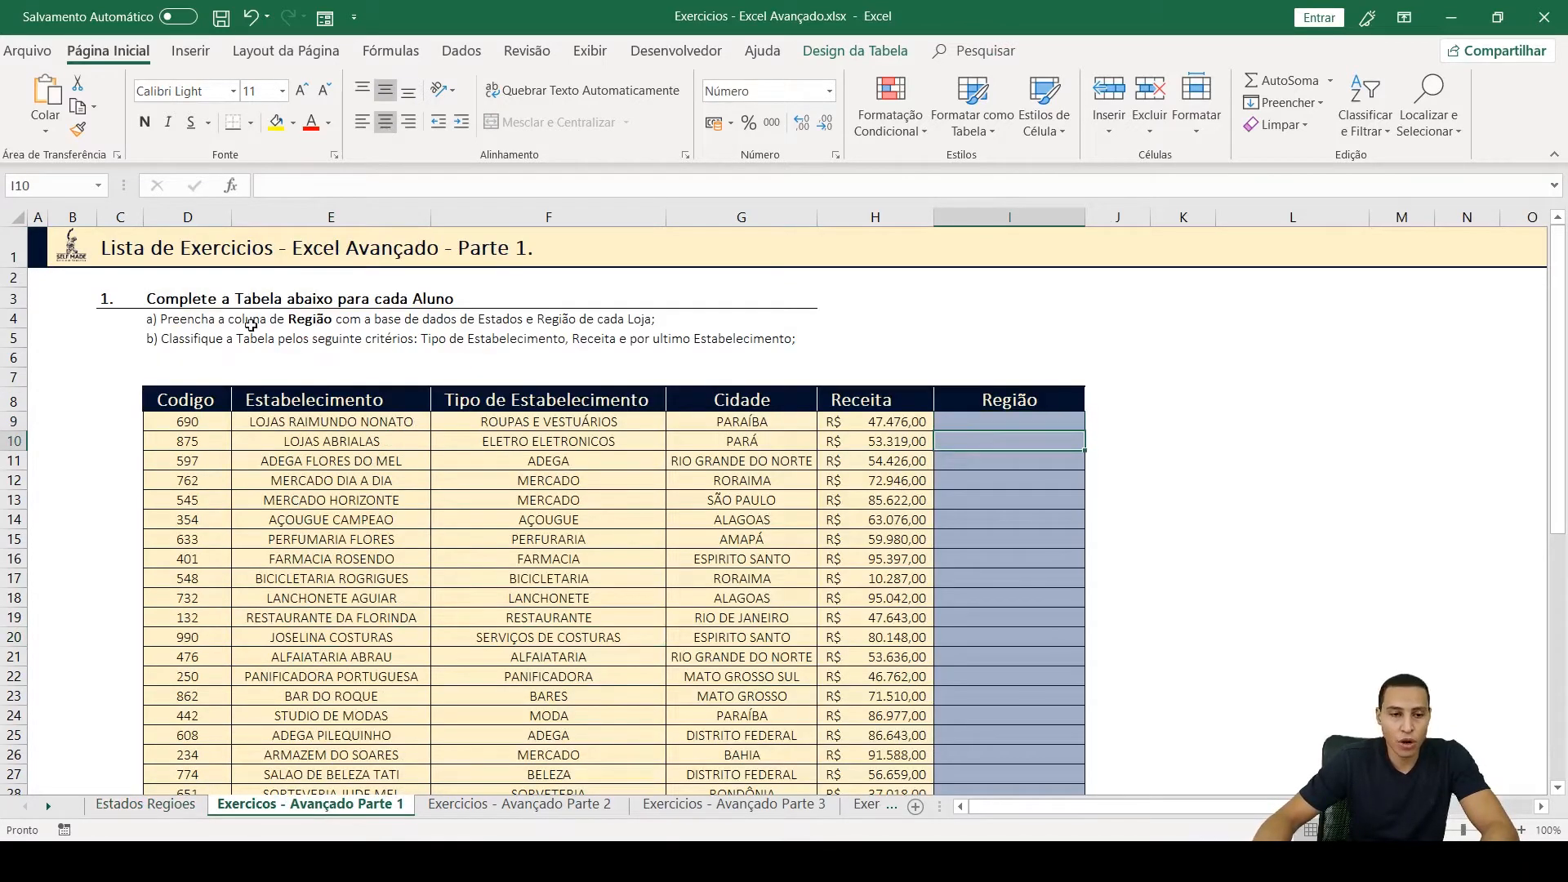
pyautogui.click(121, 302)
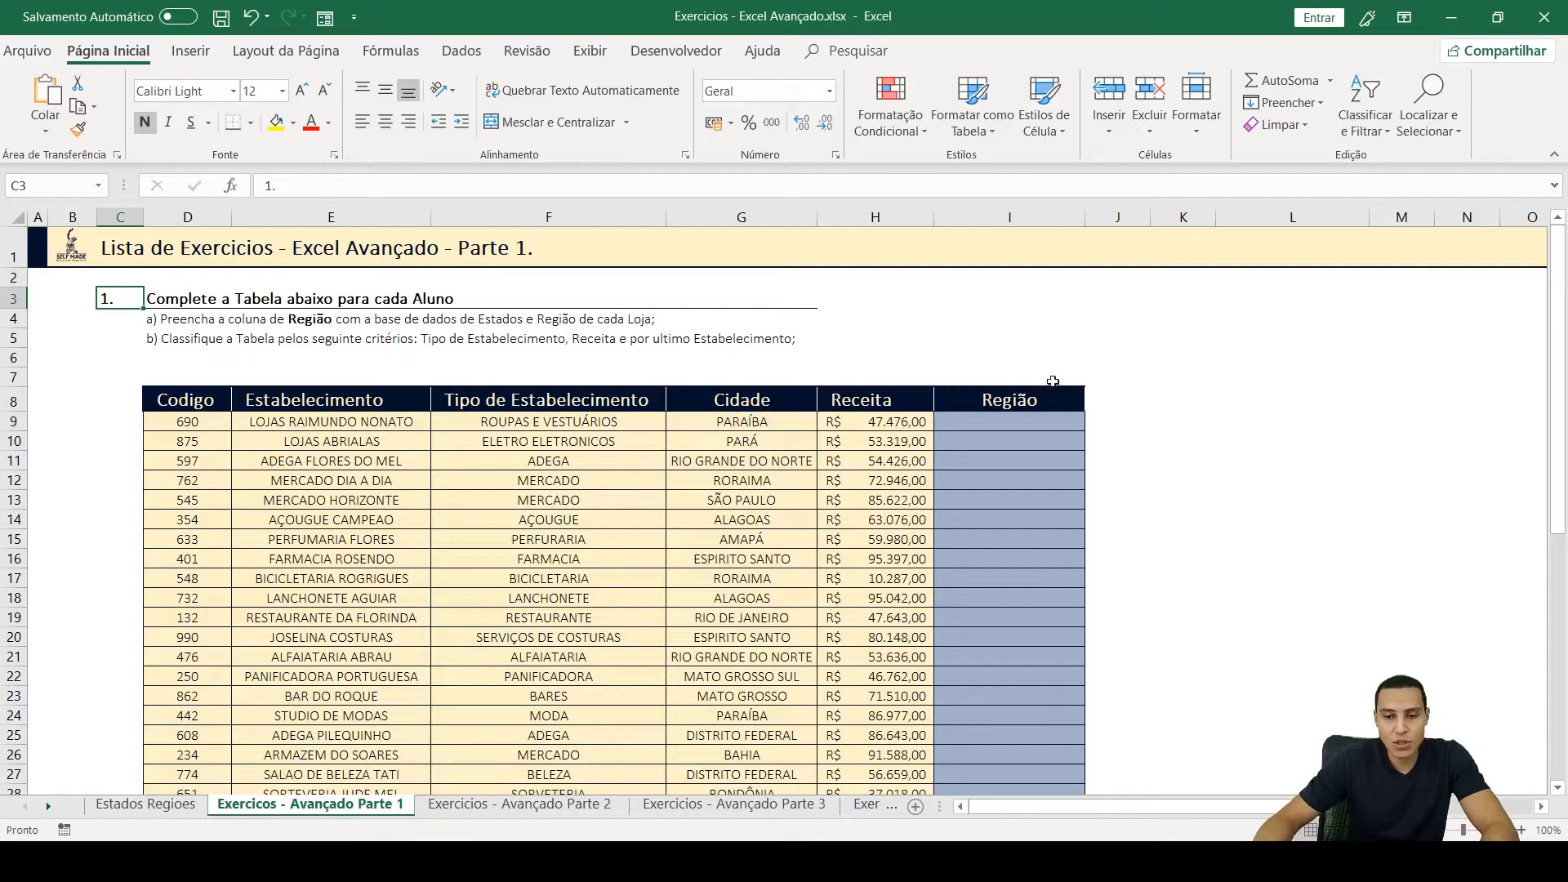
# - Start an ÍNDICE formula in the first data cell of the Região column, I9
pyautogui.click(1005, 422)
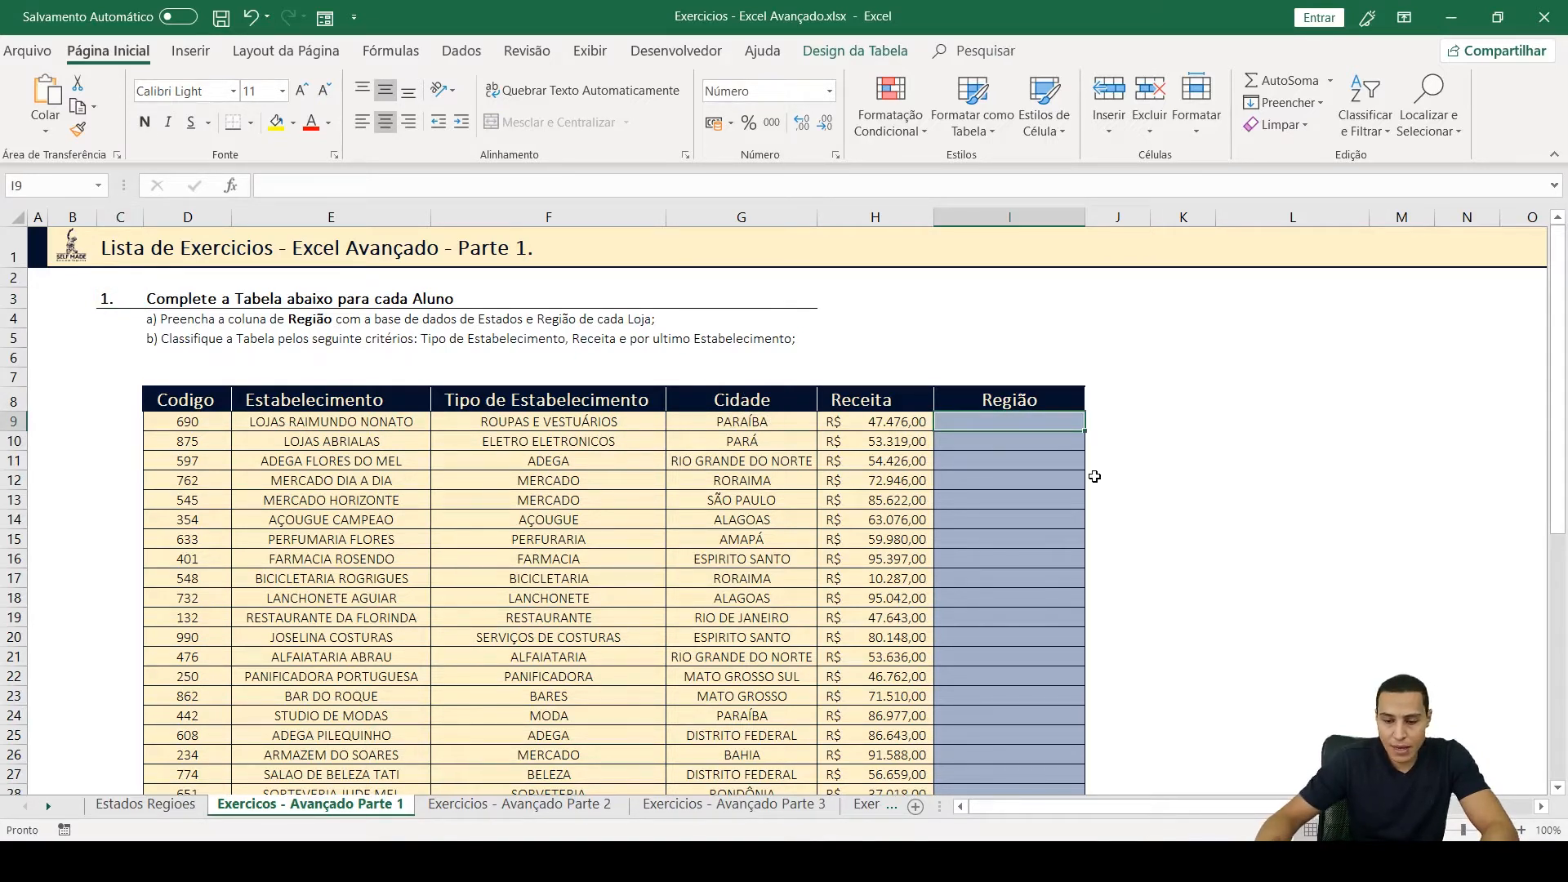
pyautogui.write('=')
pyautogui.write('ÍMPAR(')
pyautogui.press('BackSpace')
pyautogui.press('BackSpace')
pyautogui.press('BackSpace')
pyautogui.press('BackSpace')
pyautogui.press('BackSpace')
pyautogui.write('NDICE(')
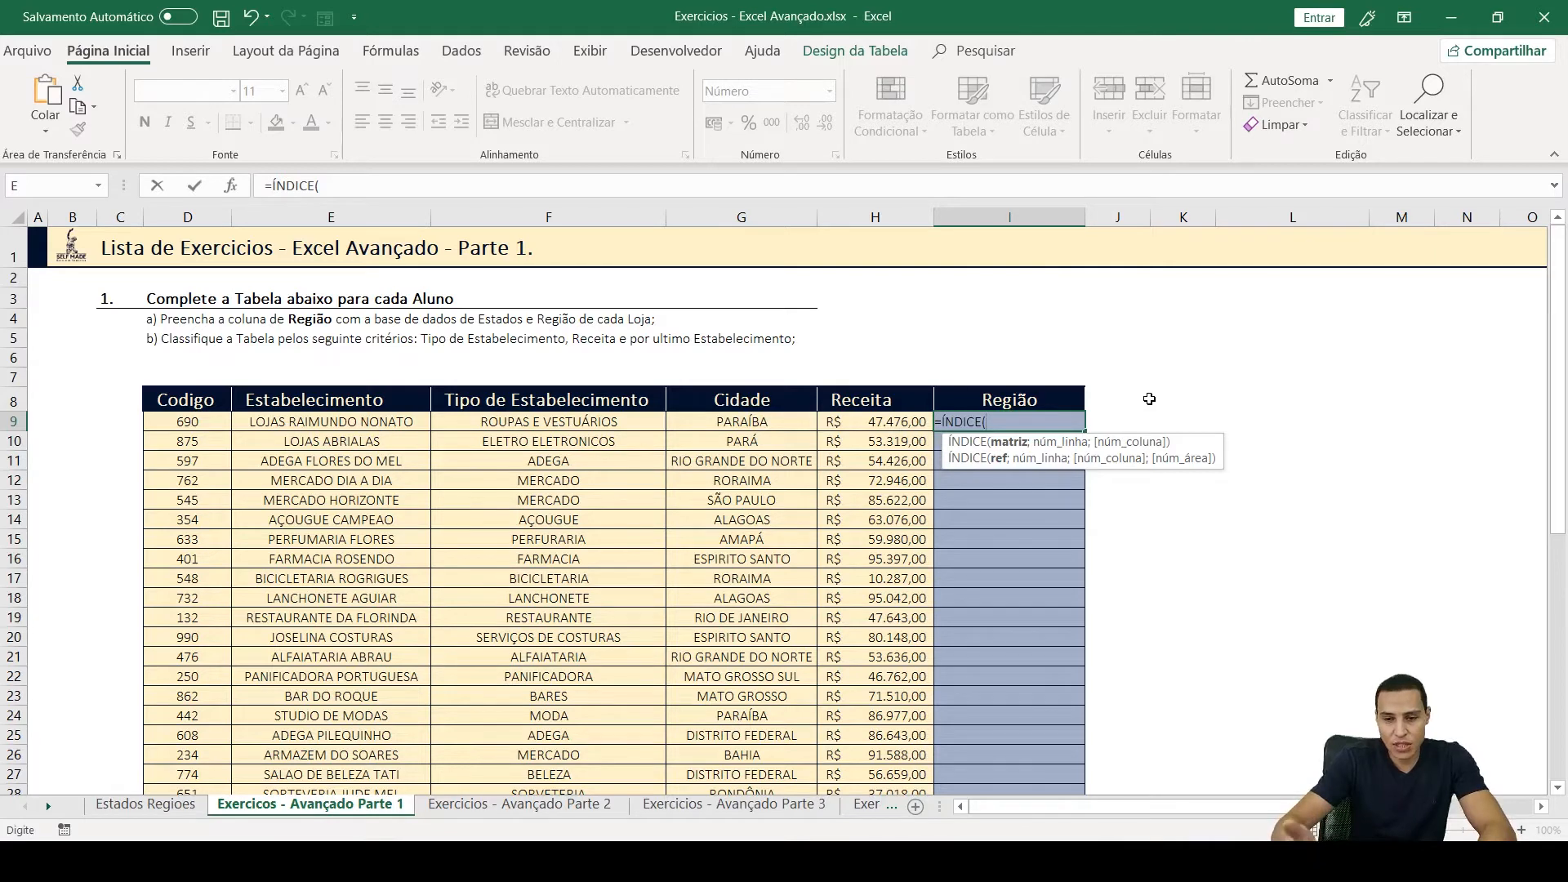
# - Set the matrix argument of ÍNDICE to the data area of the states table, Tabela_Estados[#Dados]
pyautogui.write('ta')
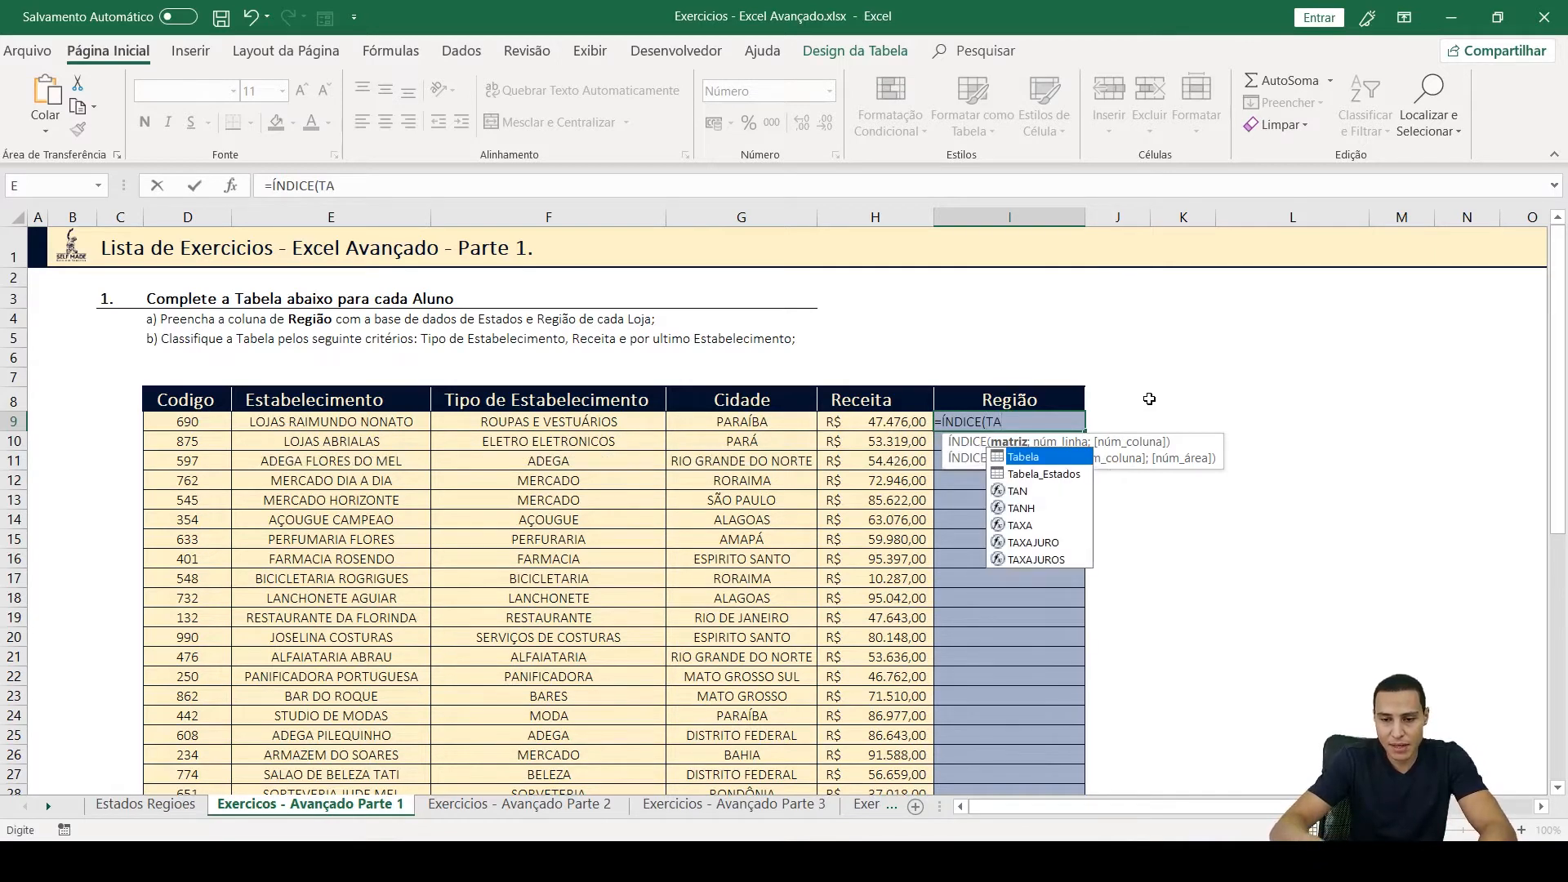
pyautogui.press('Tab')
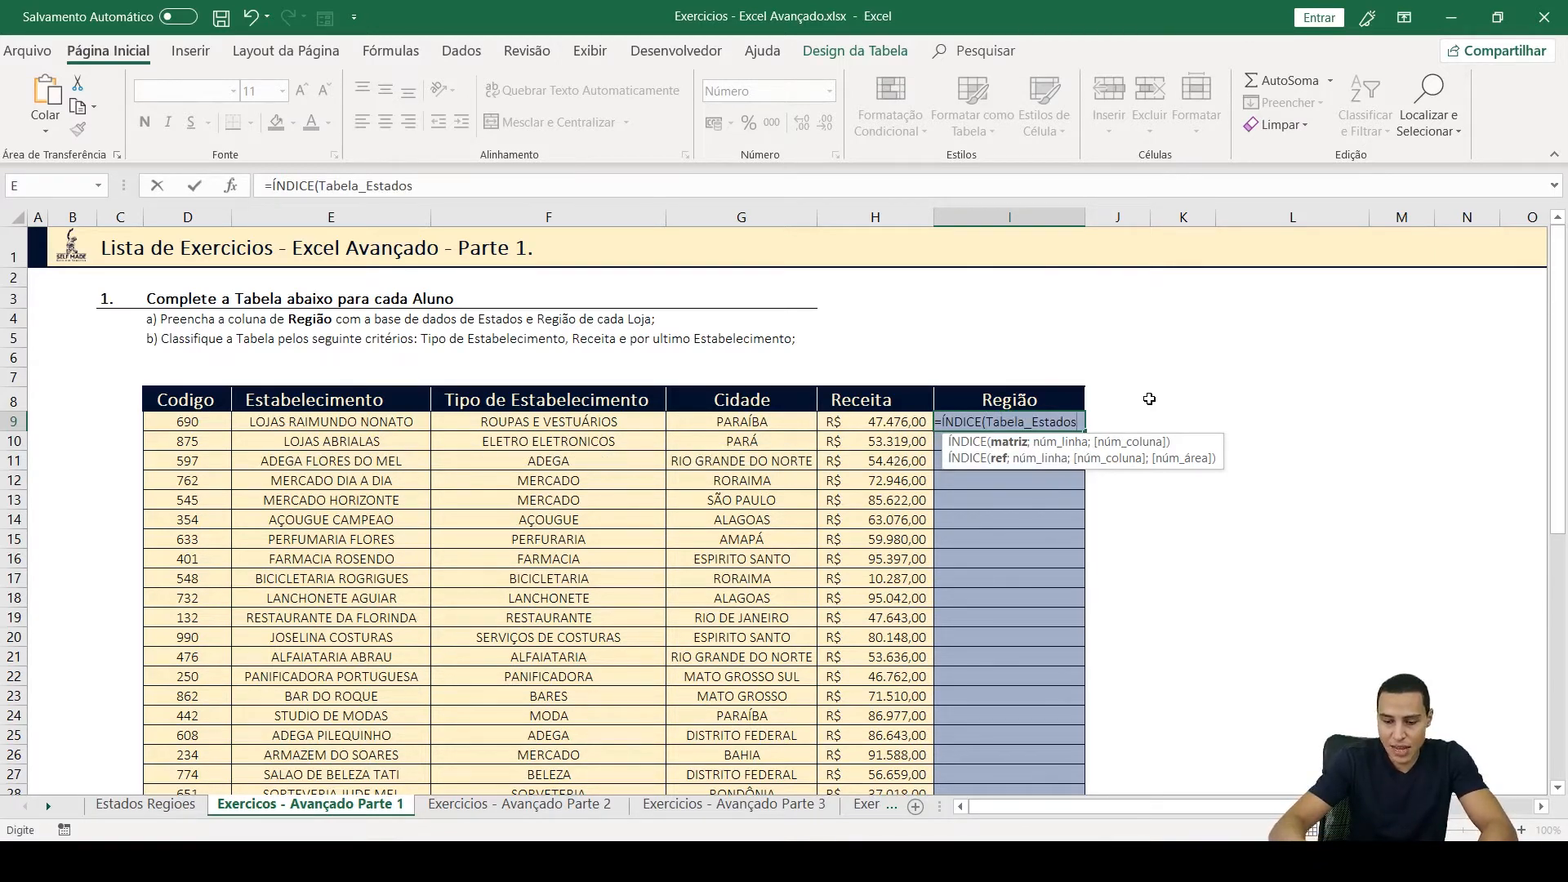
pyautogui.write('[')
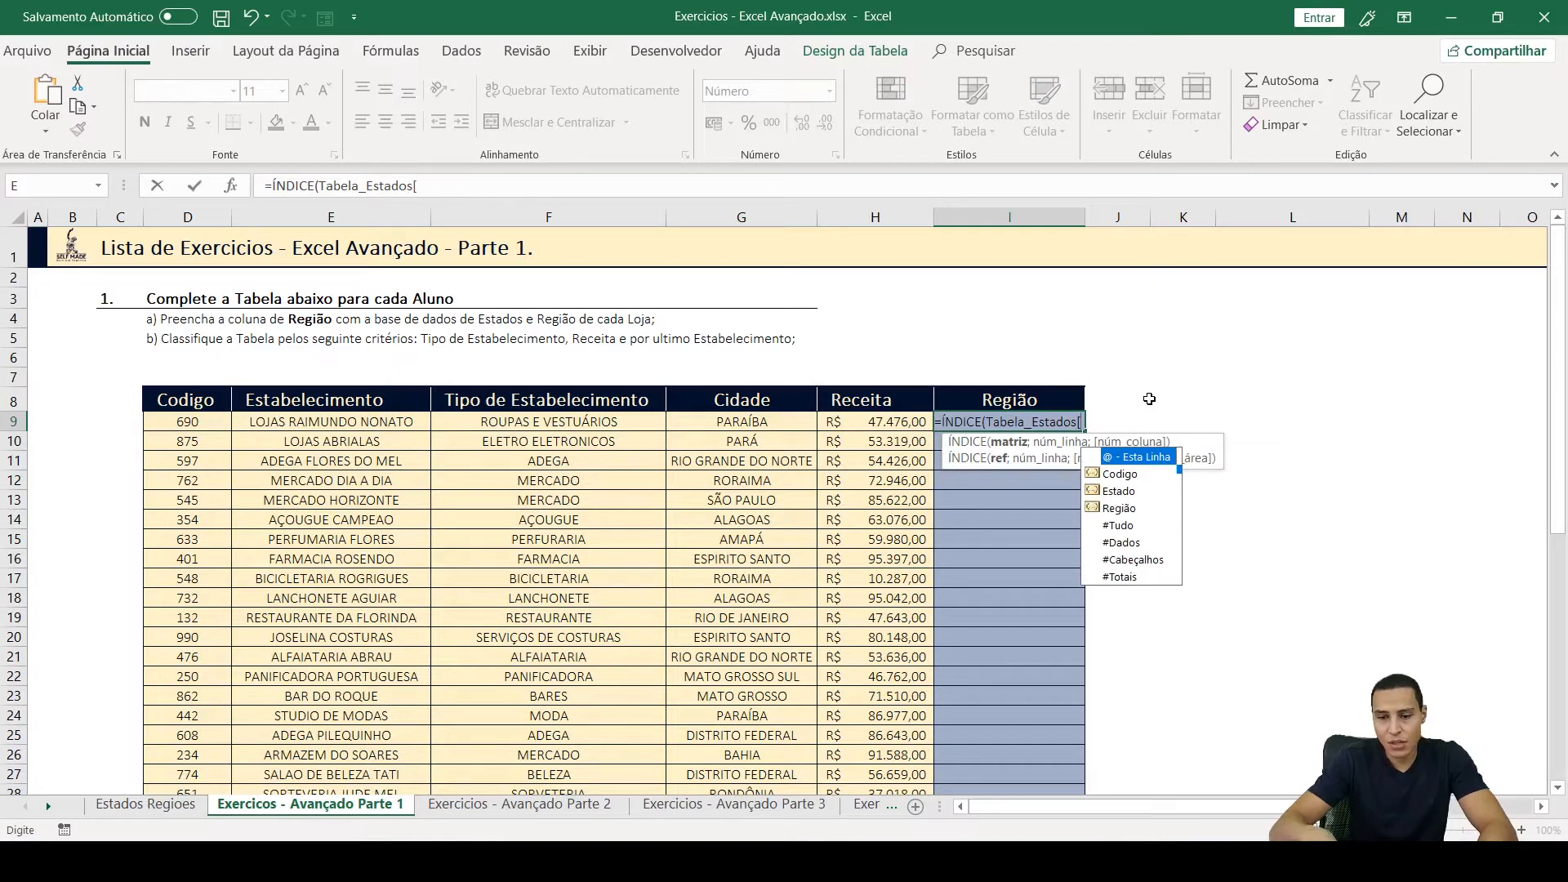
pyautogui.press('Down')
pyautogui.press('Down')
pyautogui.press('Down')
pyautogui.press('Down')
pyautogui.press('Down')
pyautogui.press('Tab')
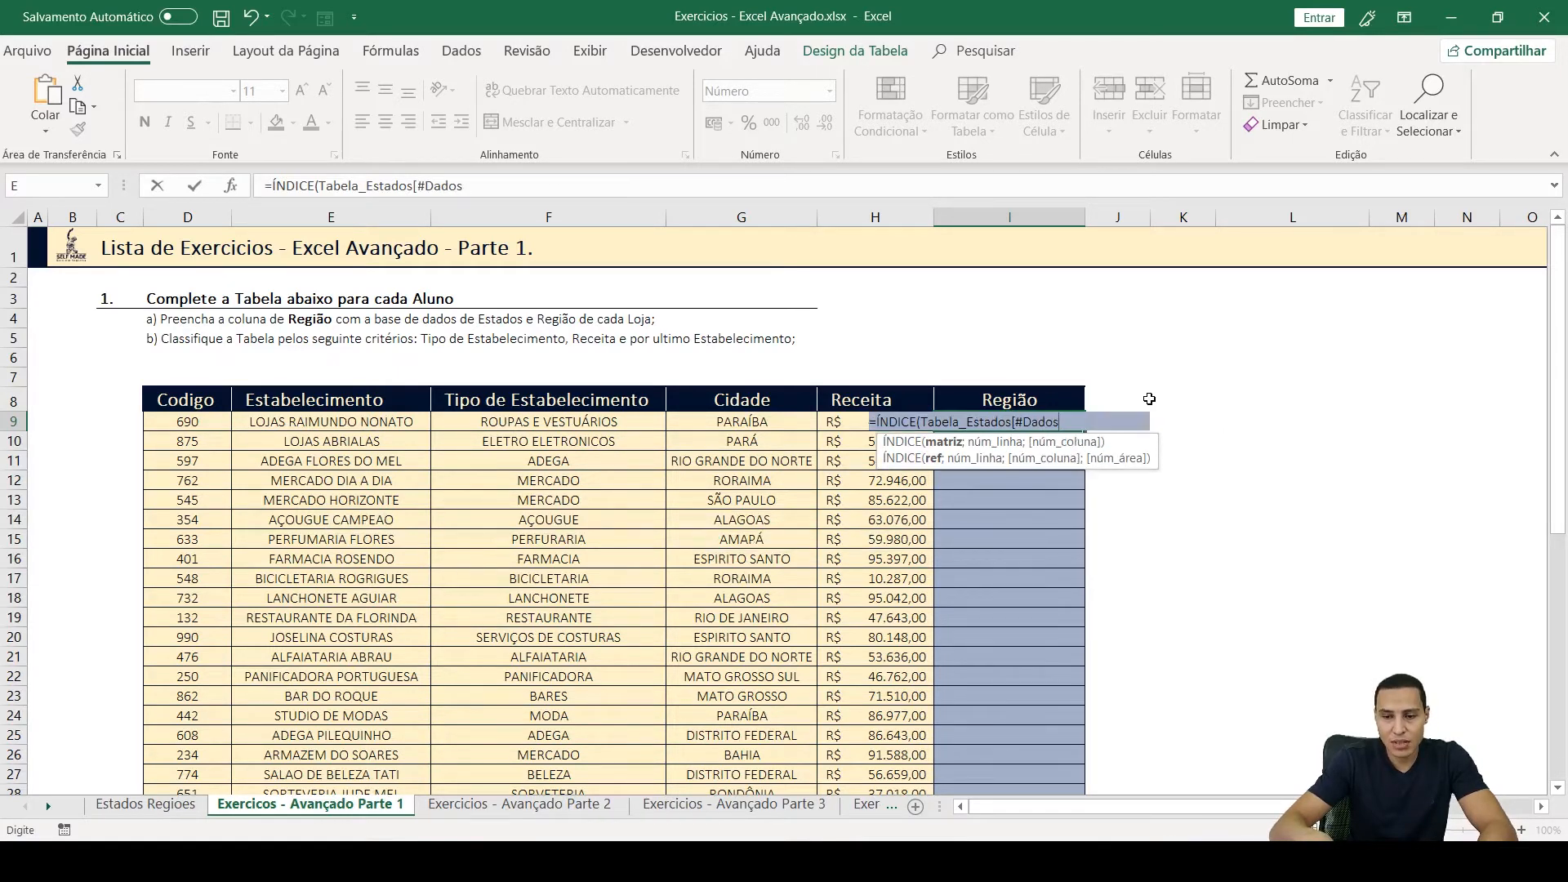
pyautogui.write(']')
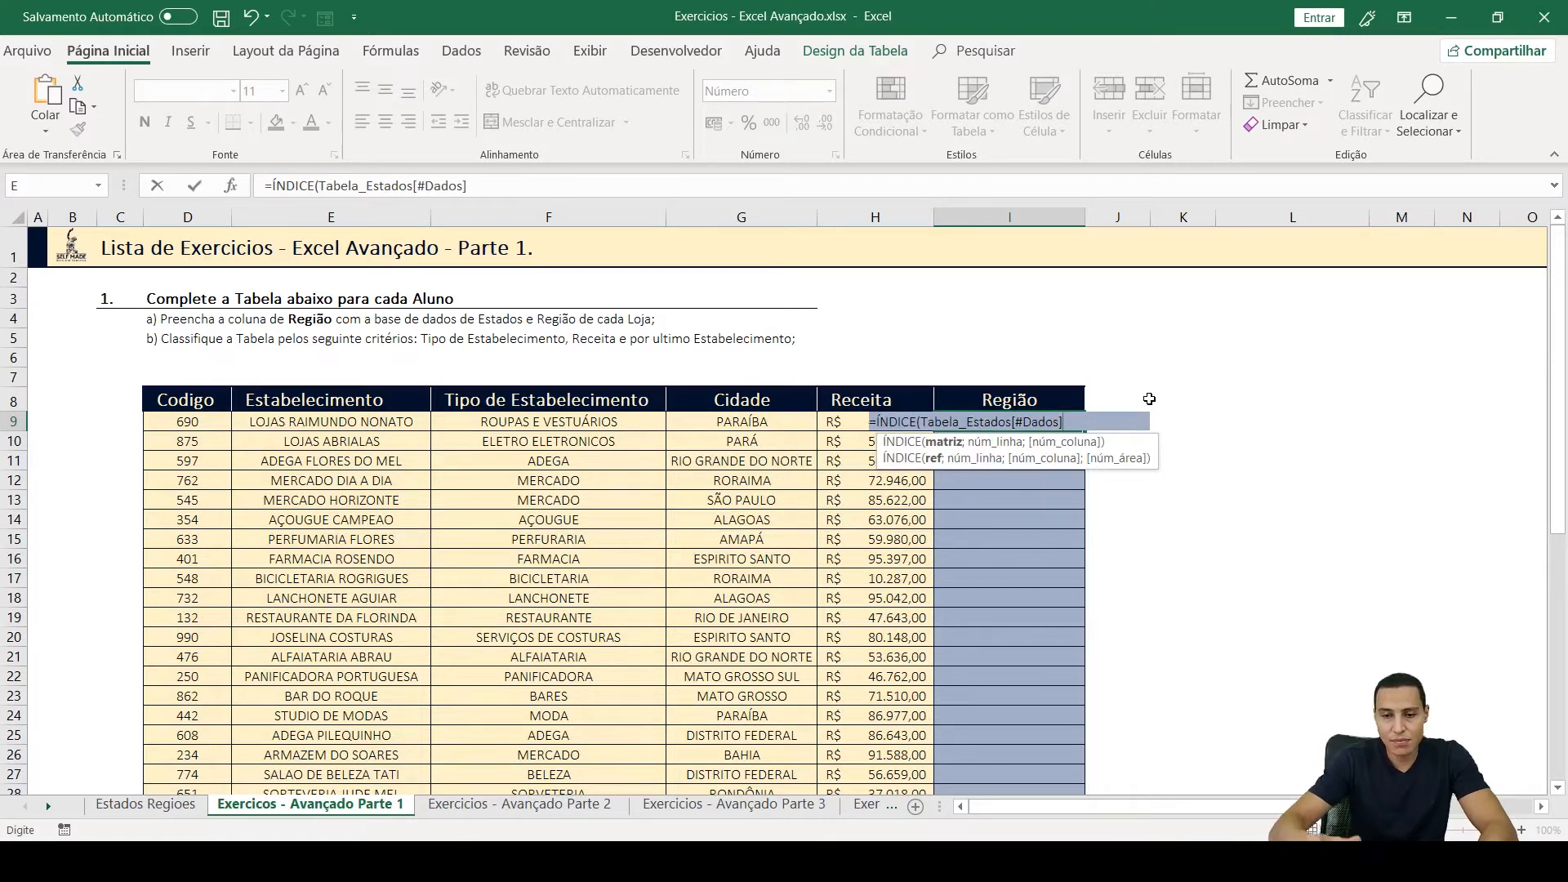
pyautogui.write(';')
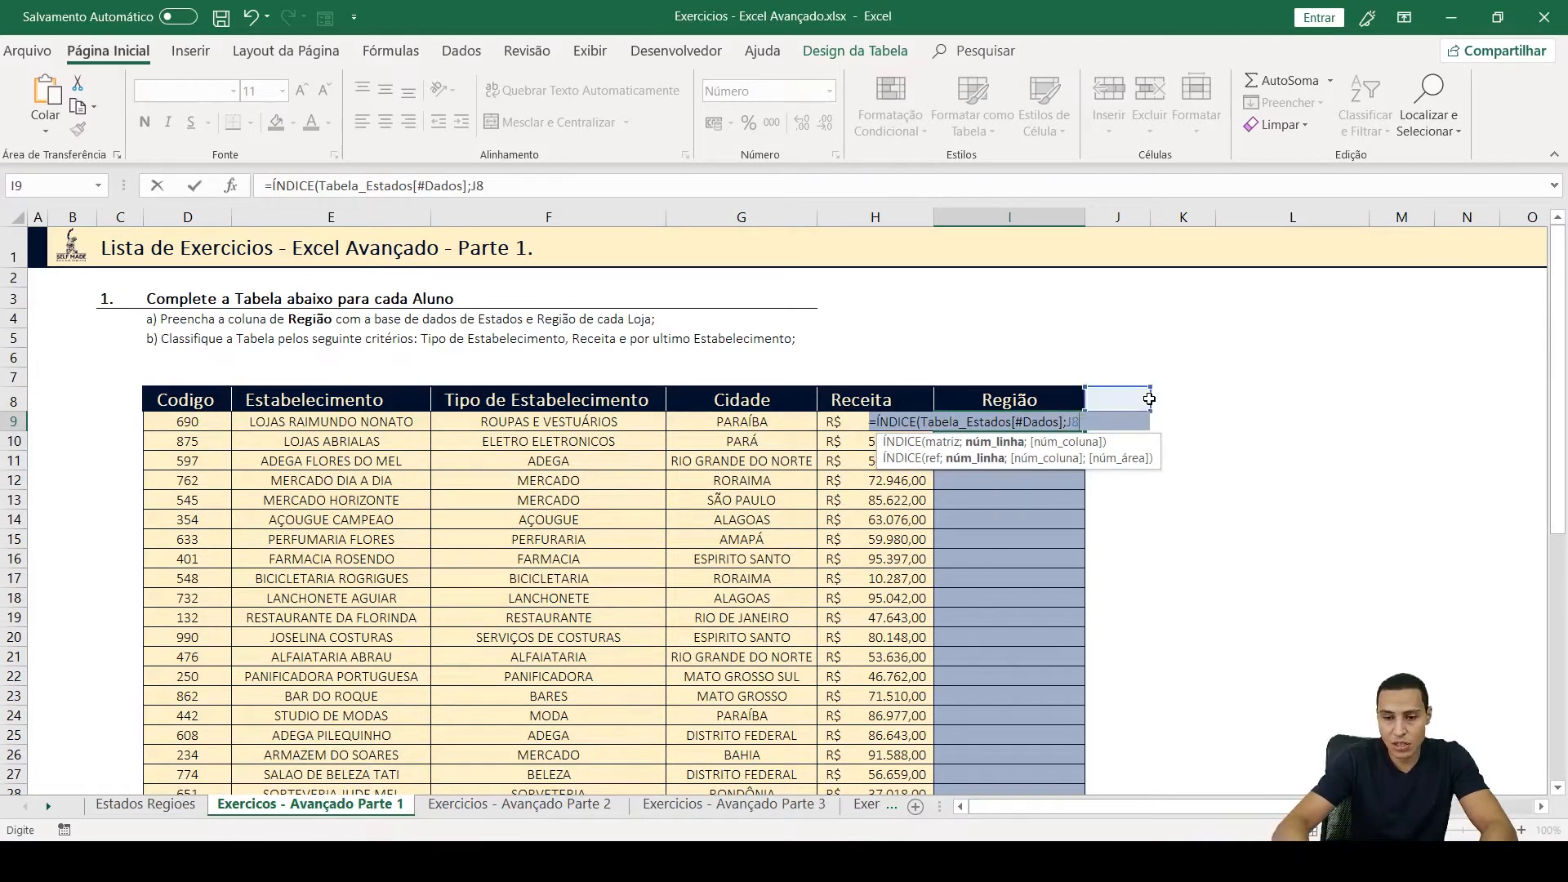
pyautogui.write('COR')
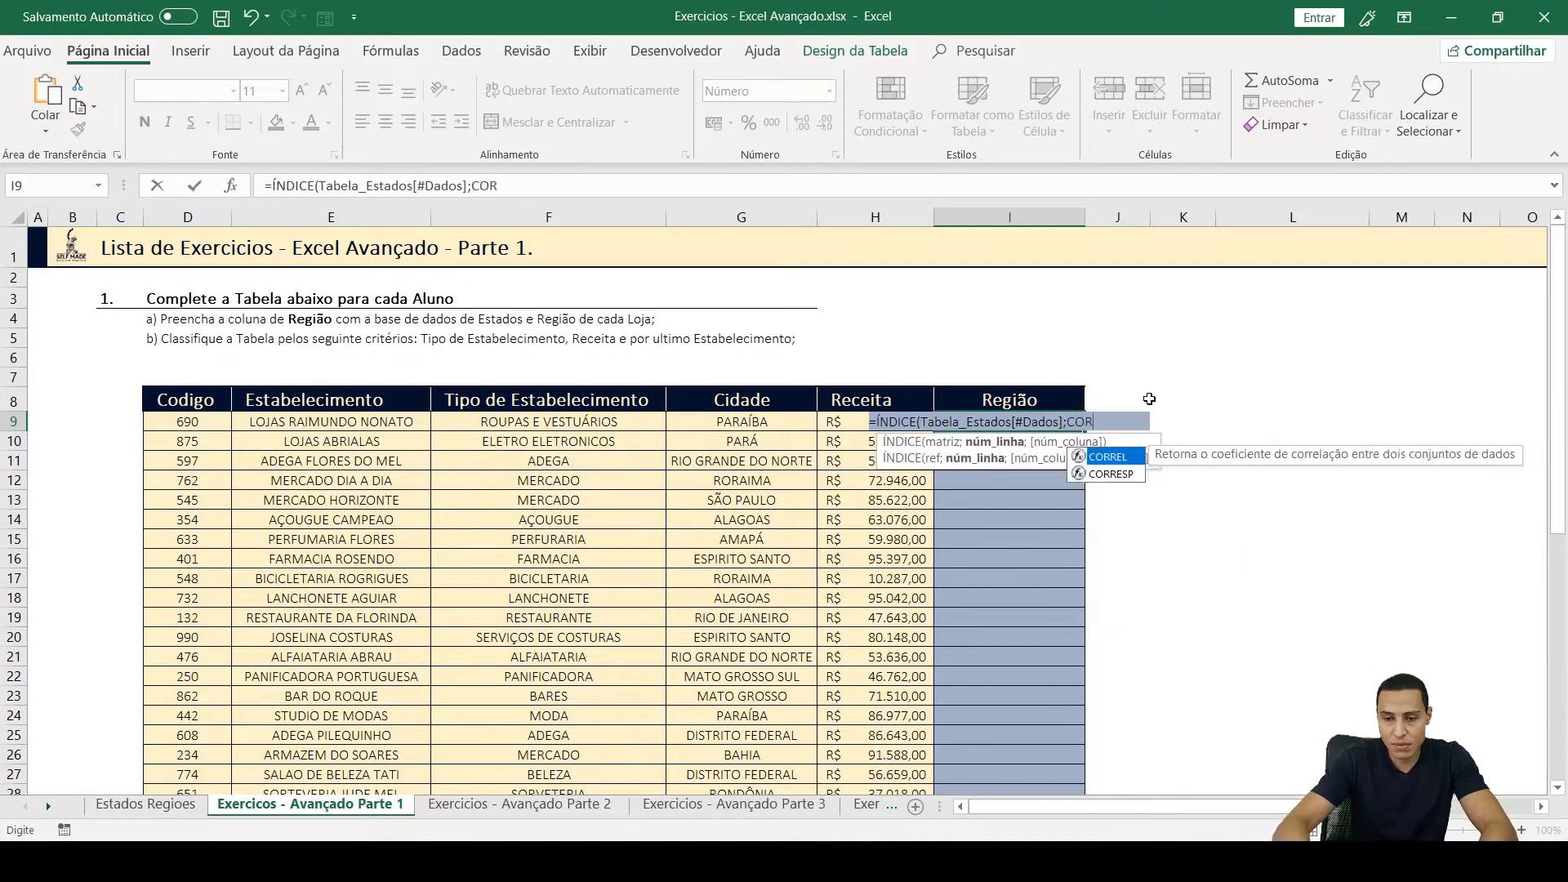
pyautogui.write('RE')
pyautogui.press('Down')
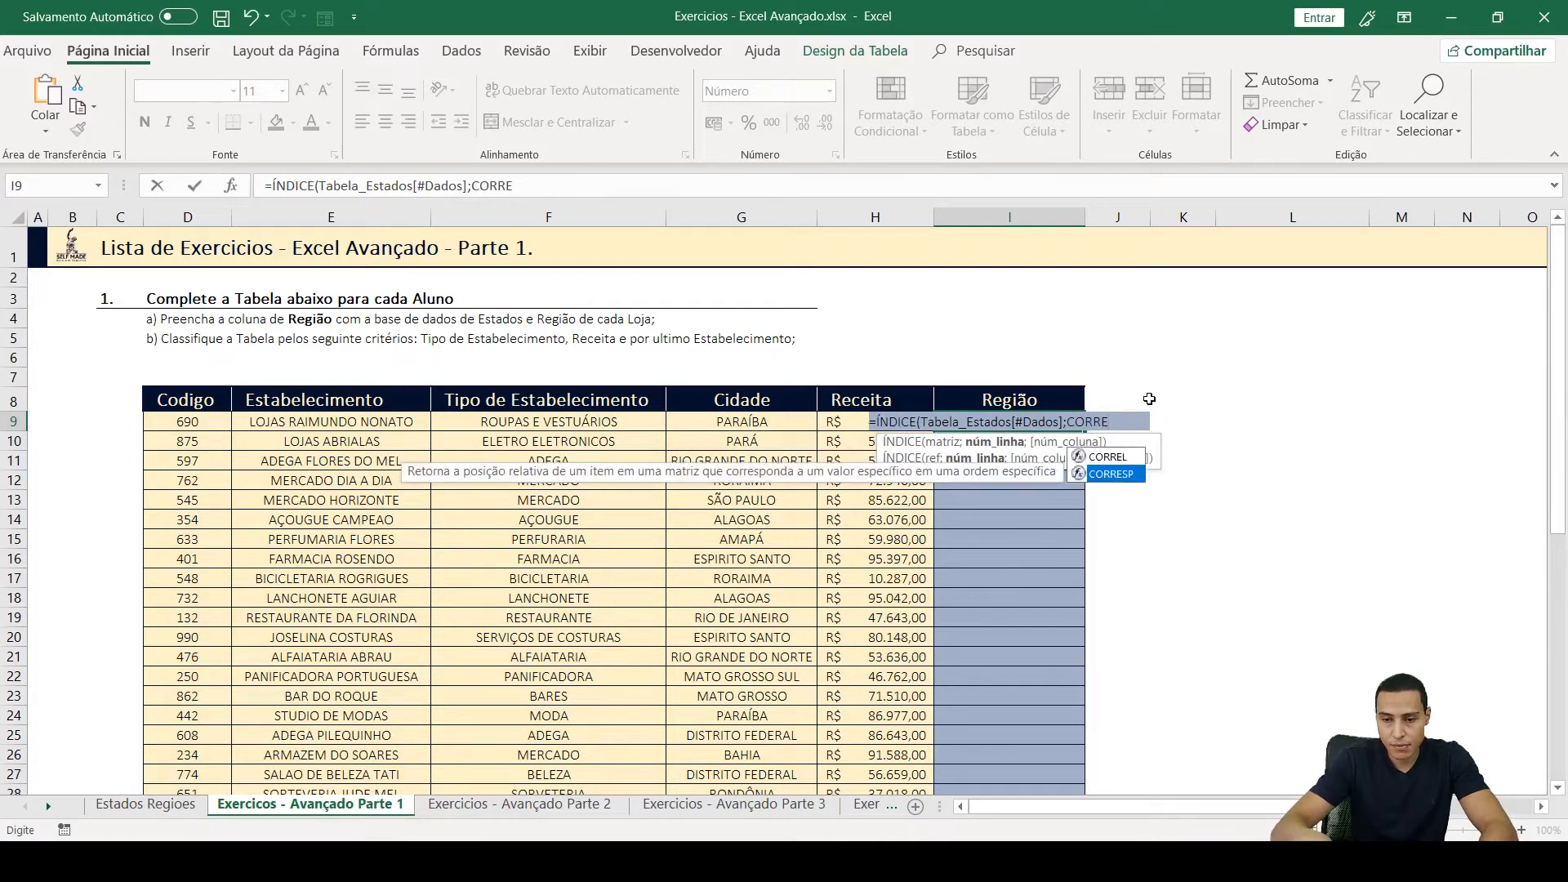
pyautogui.press('Tab')
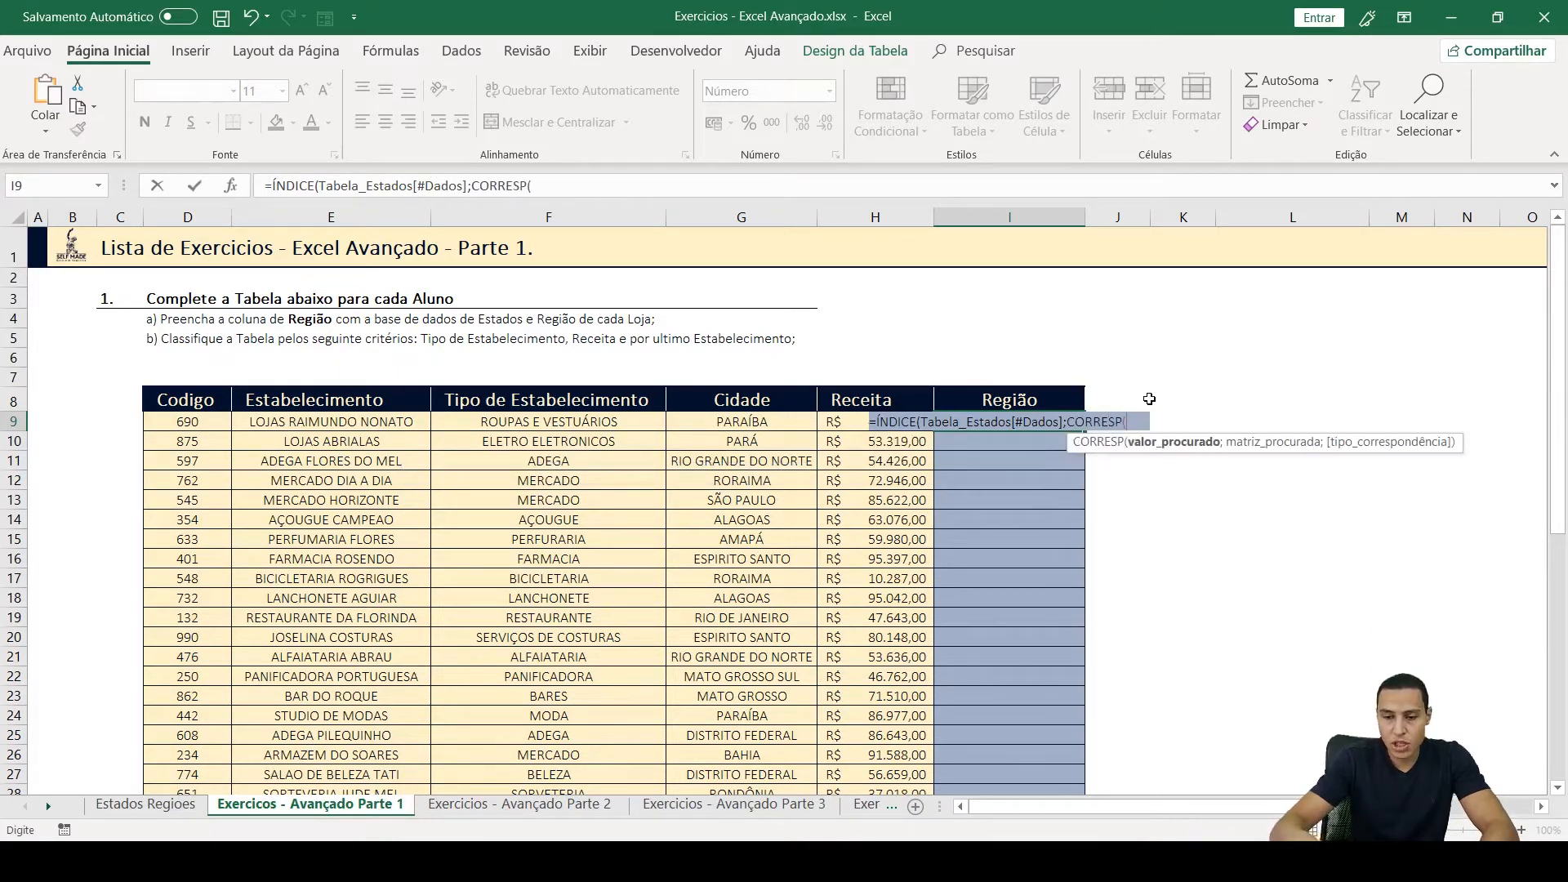
pyautogui.click(779, 416)
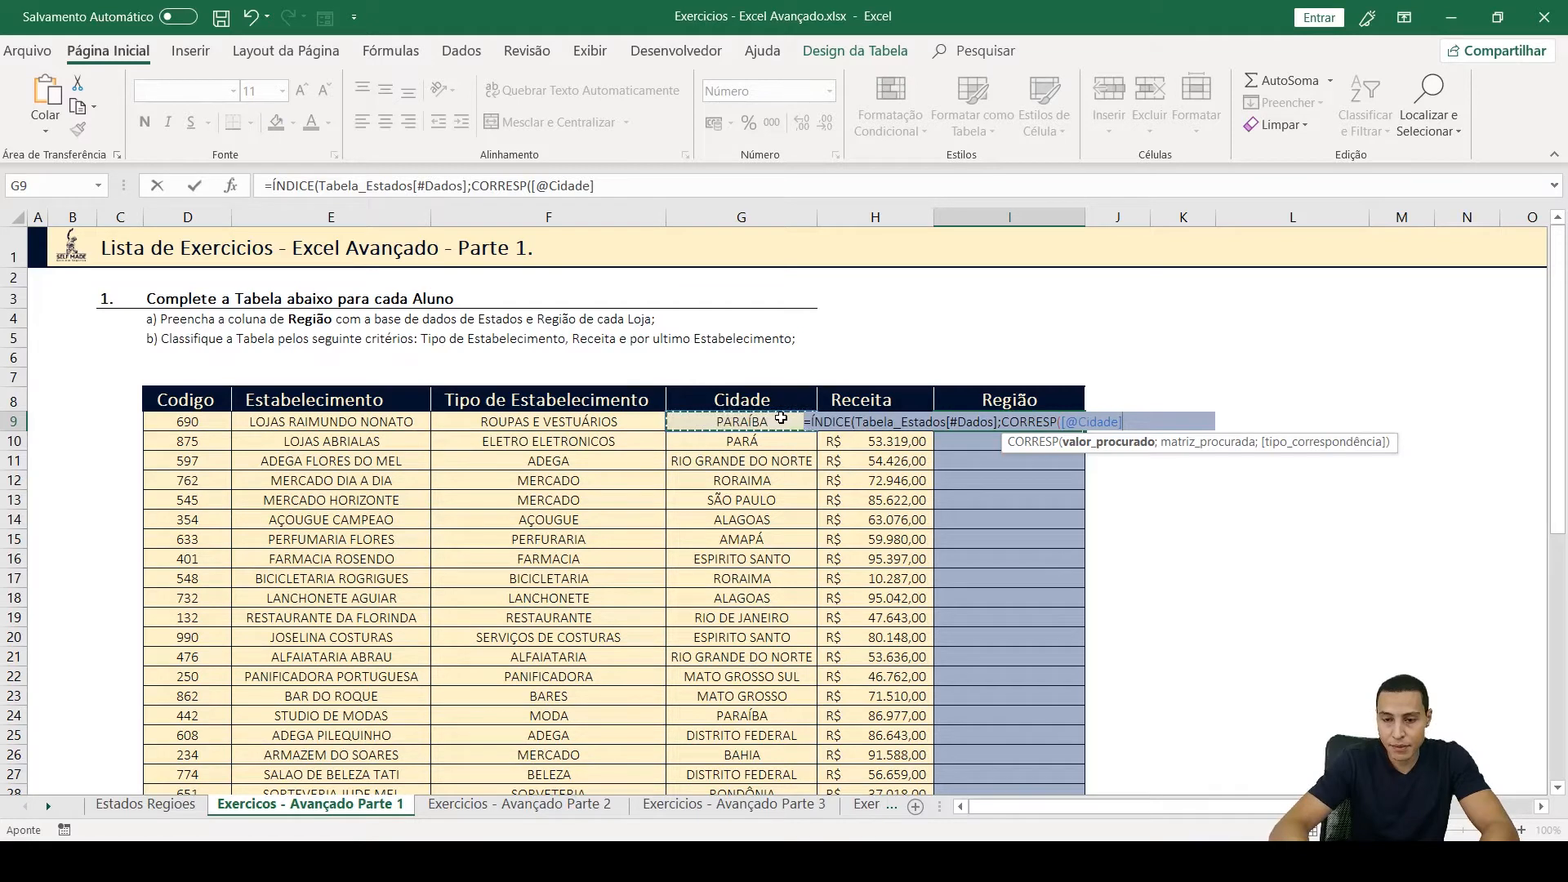
pyautogui.write(';')
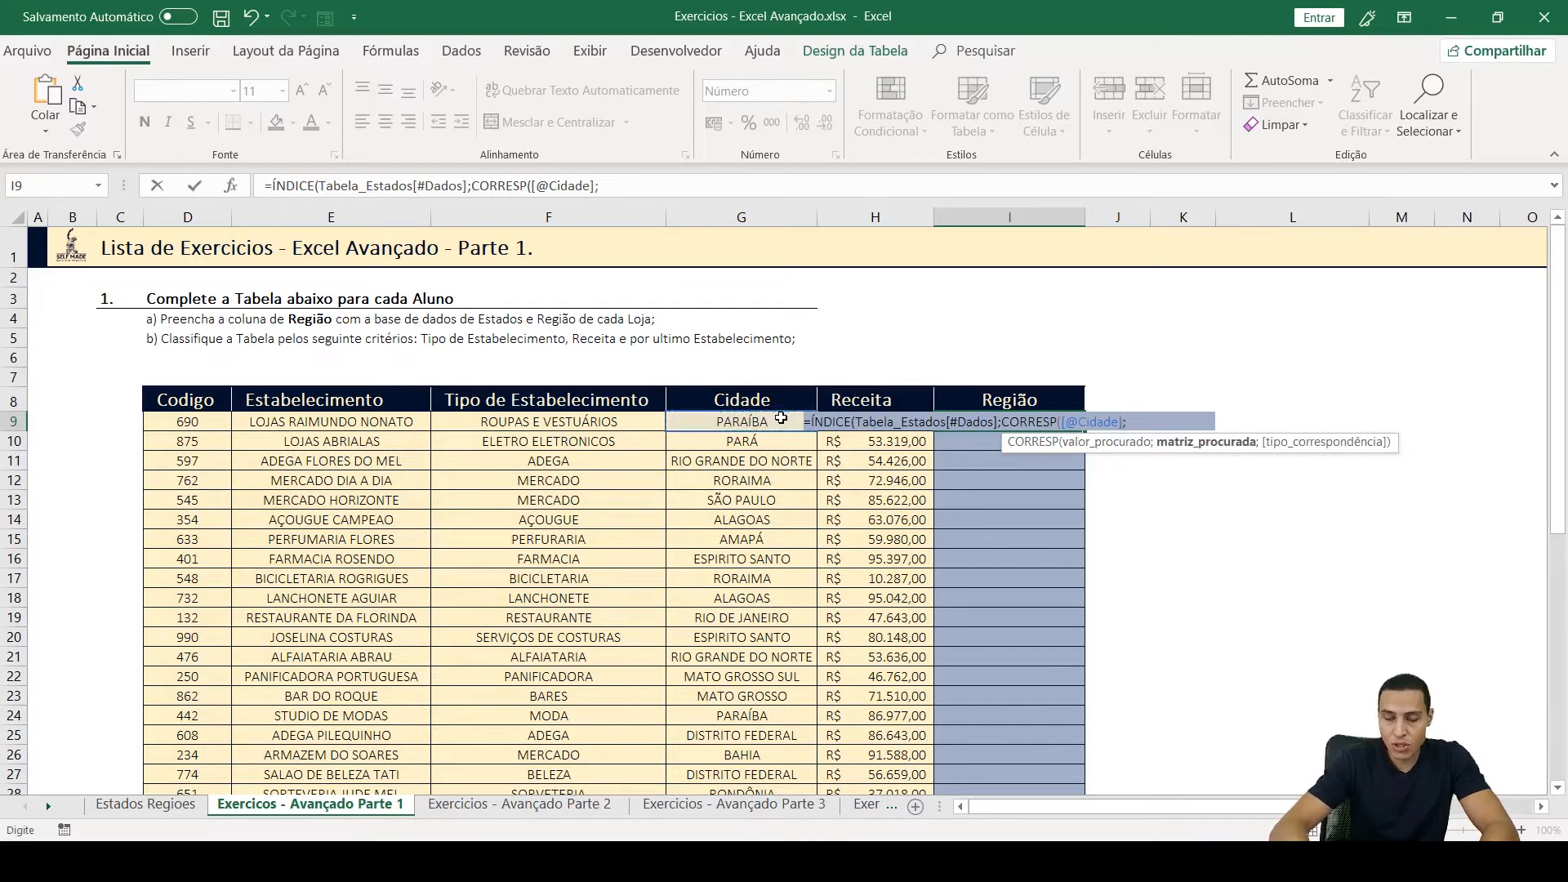
# - Set the lookup array of CORRESP to the Estado column of the states table, Tabela_Estados[Estado]
pyautogui.write('TA')
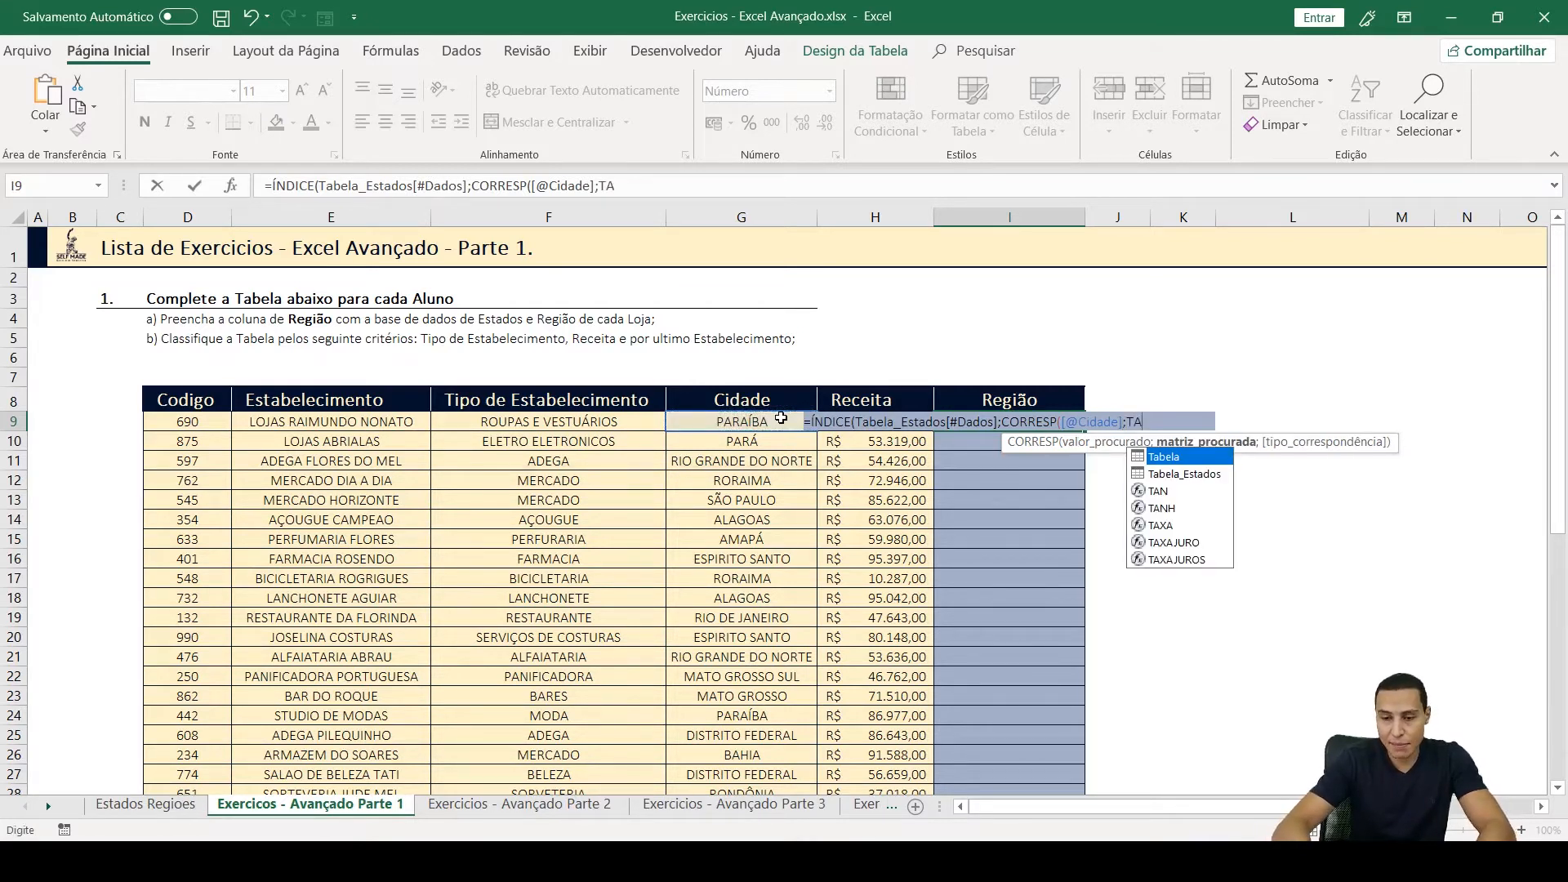
pyautogui.press('Down')
pyautogui.press('Tab')
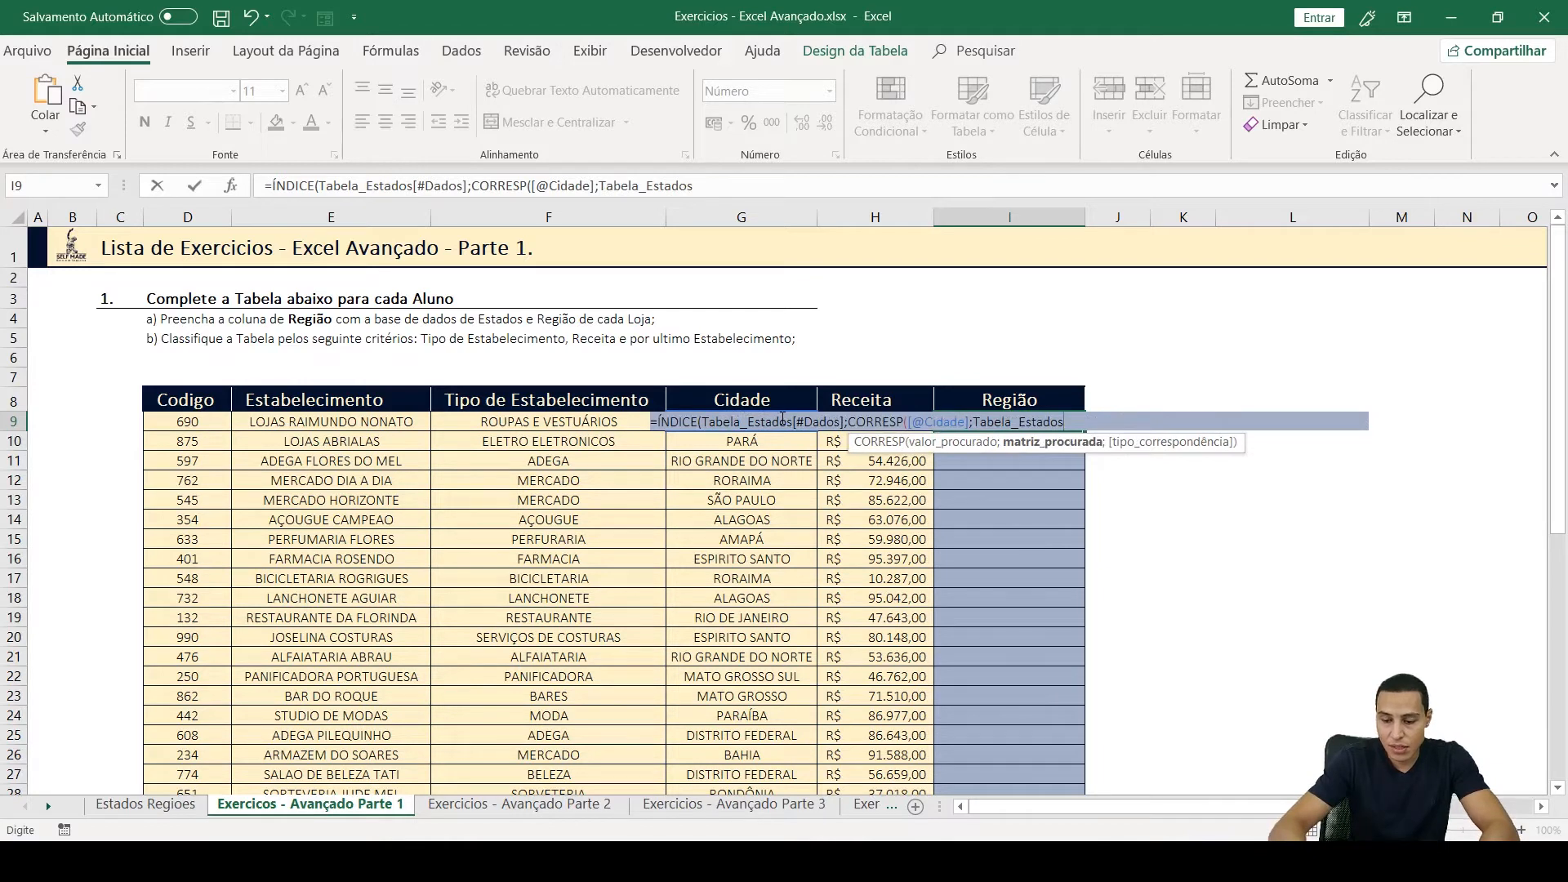
pyautogui.write('[')
pyautogui.press('Down')
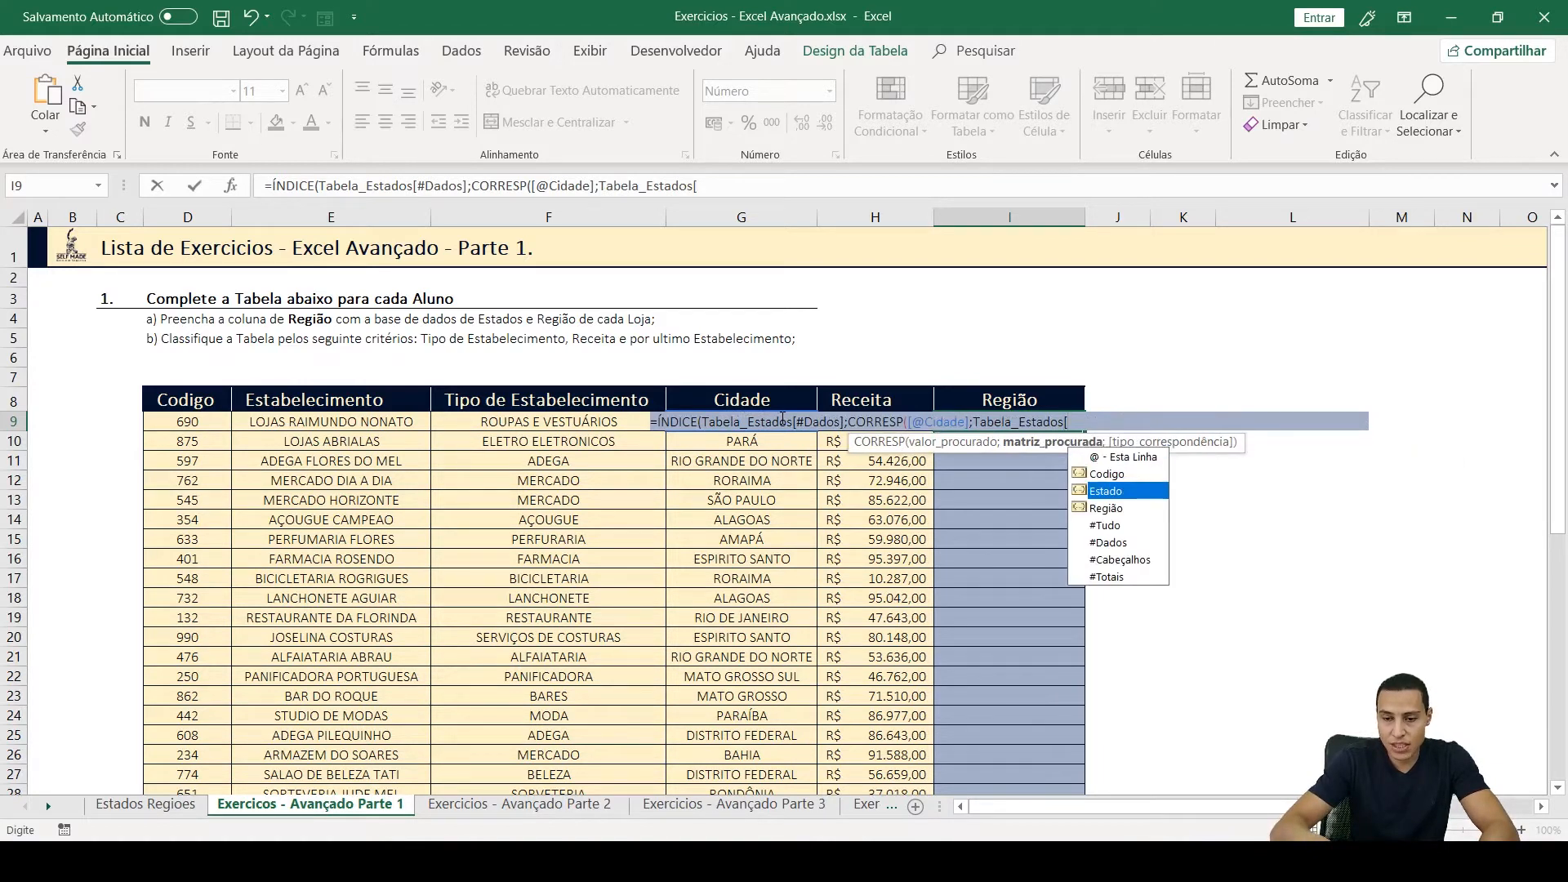
pyautogui.press('Tab')
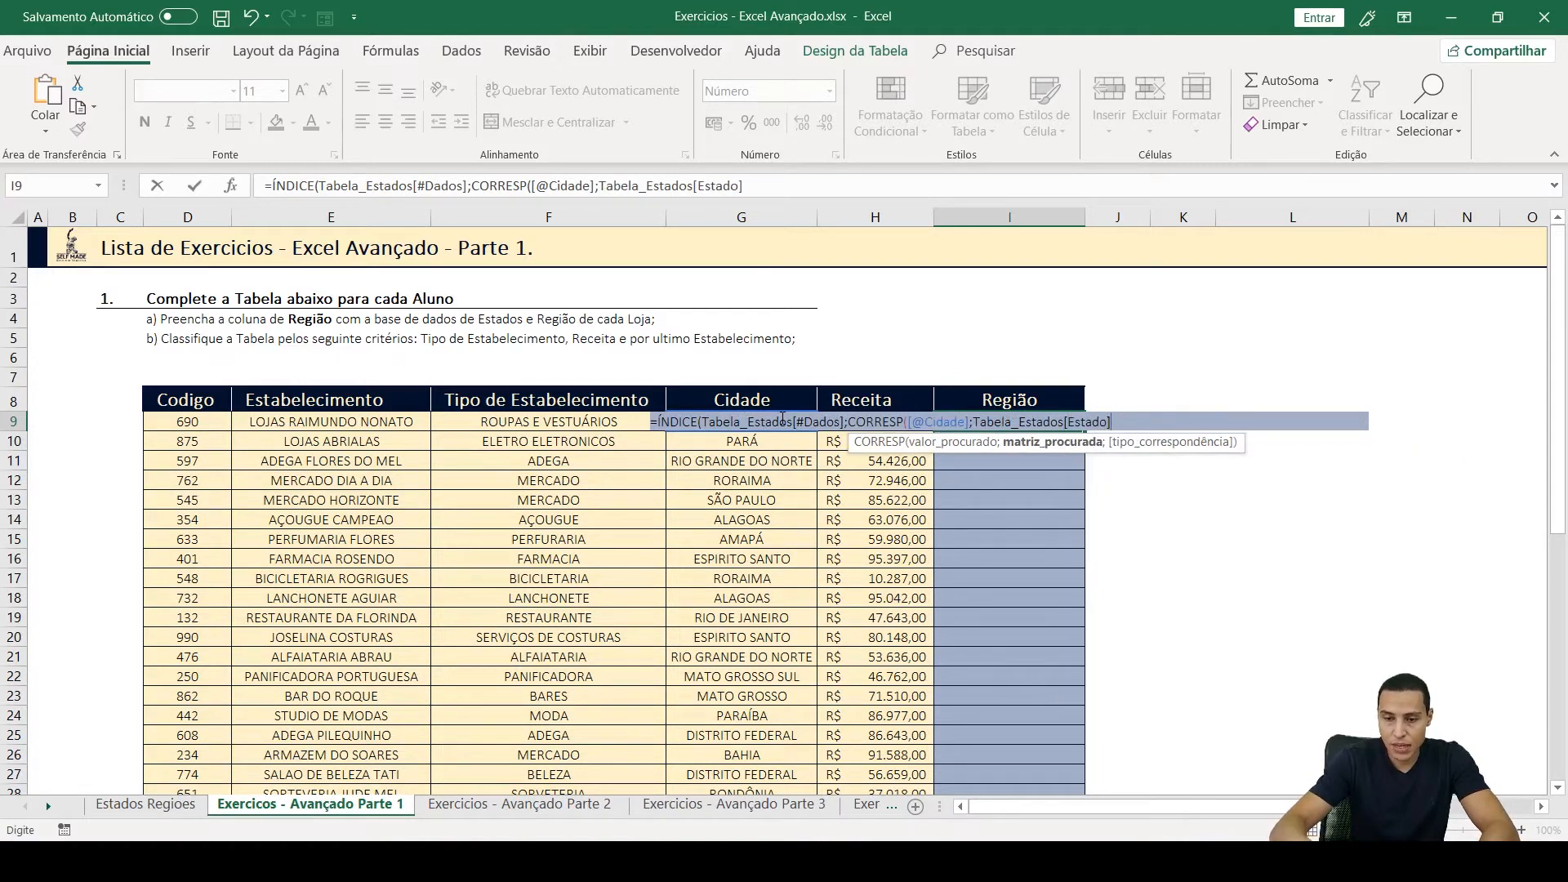
# - Complete the formula with exact match type 0 for CORRESP and column number 3 for ÍNDICE, and enter it
pyautogui.write(';')
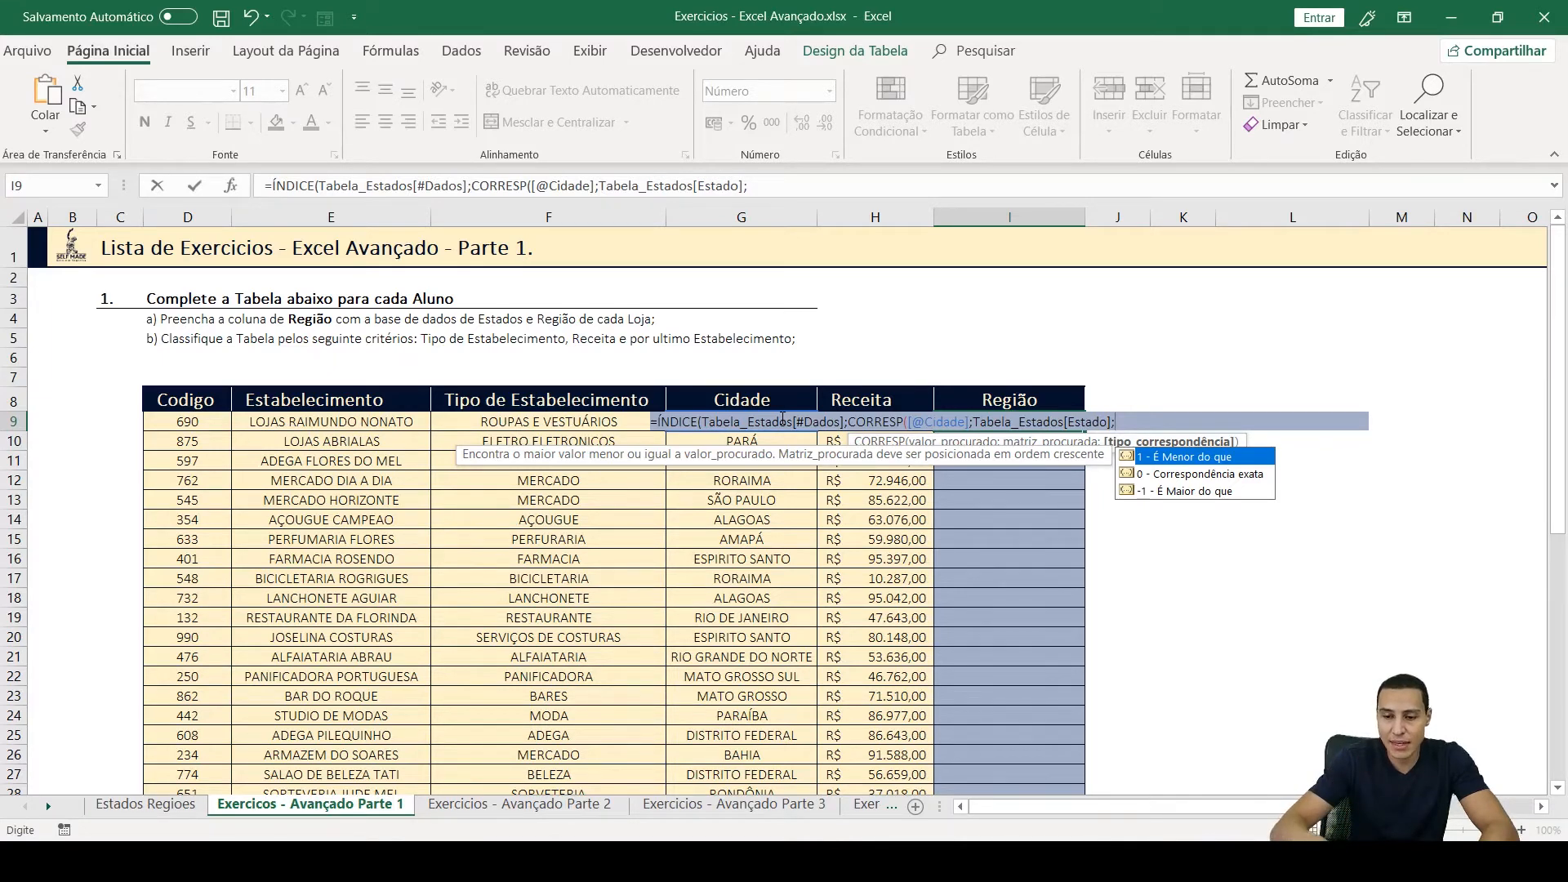
pyautogui.press('Down')
pyautogui.write('0')
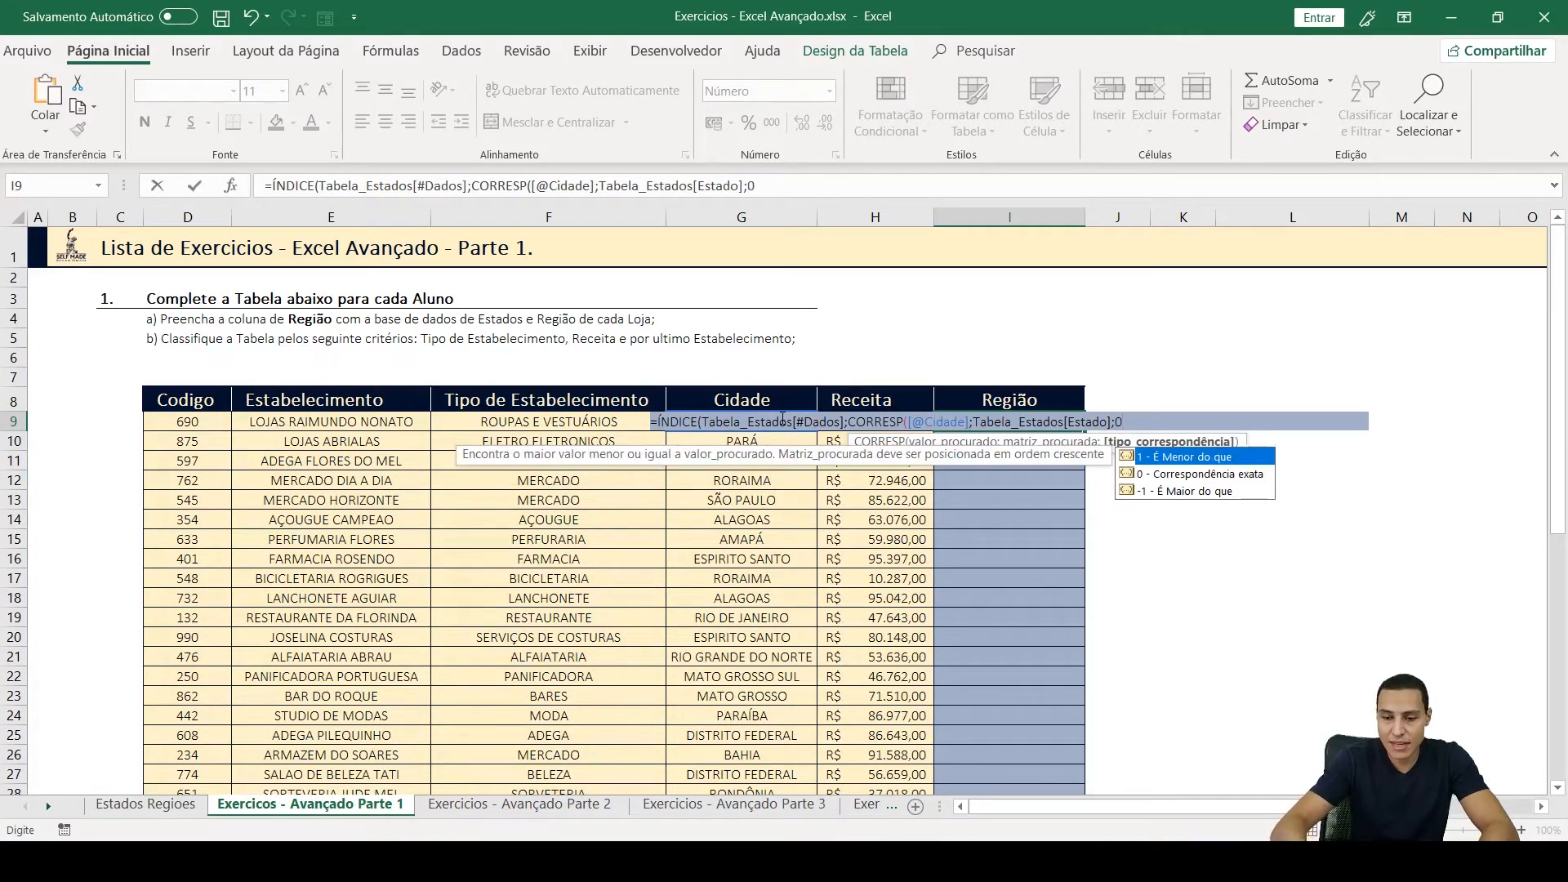
pyautogui.write(')')
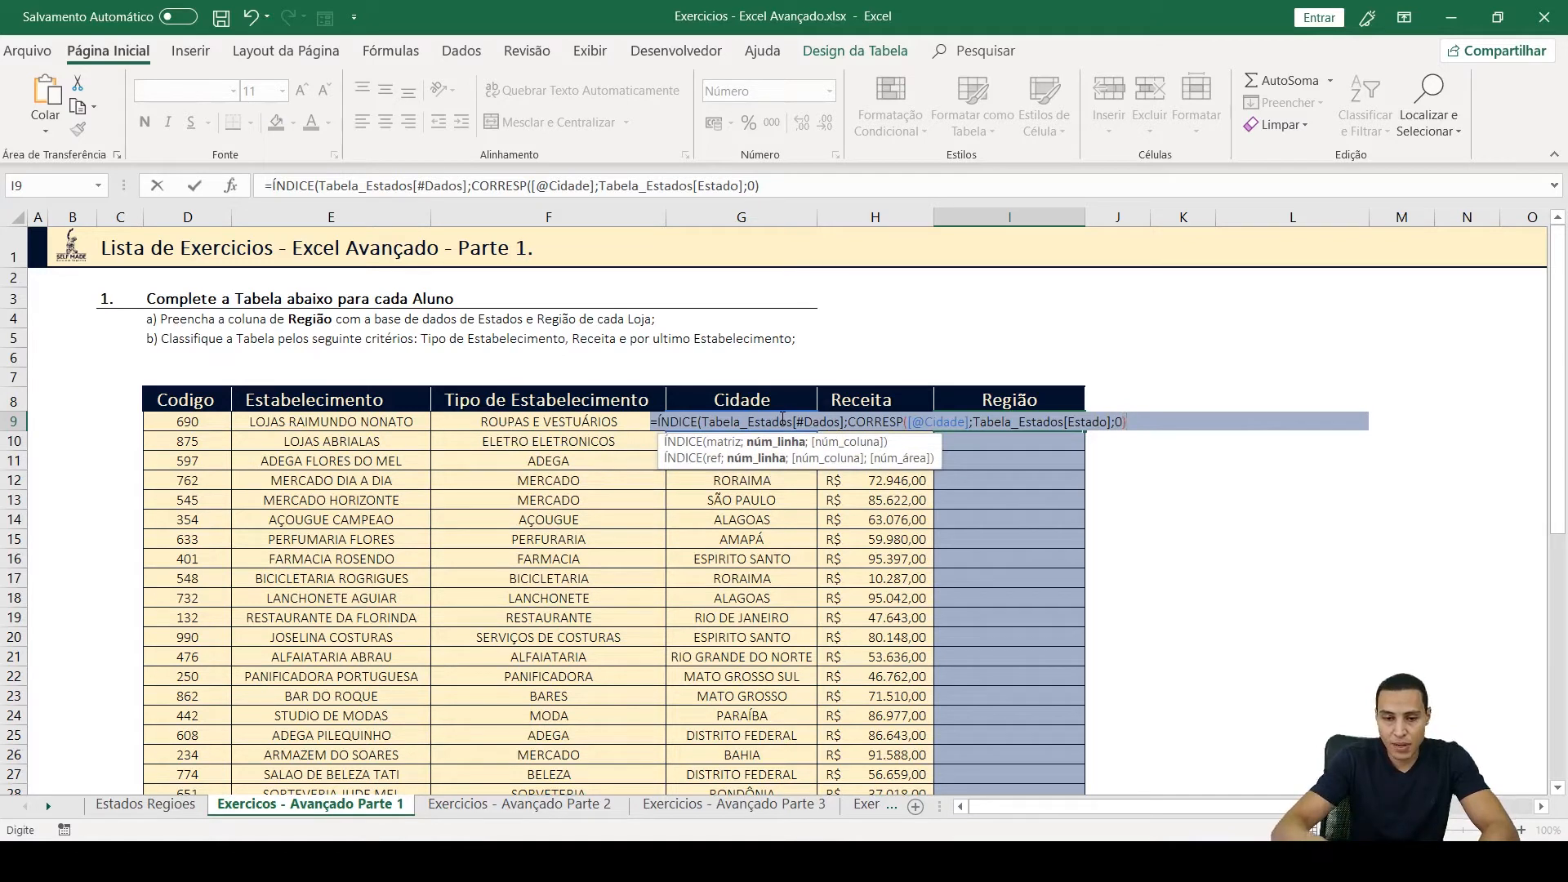
pyautogui.write(';3')
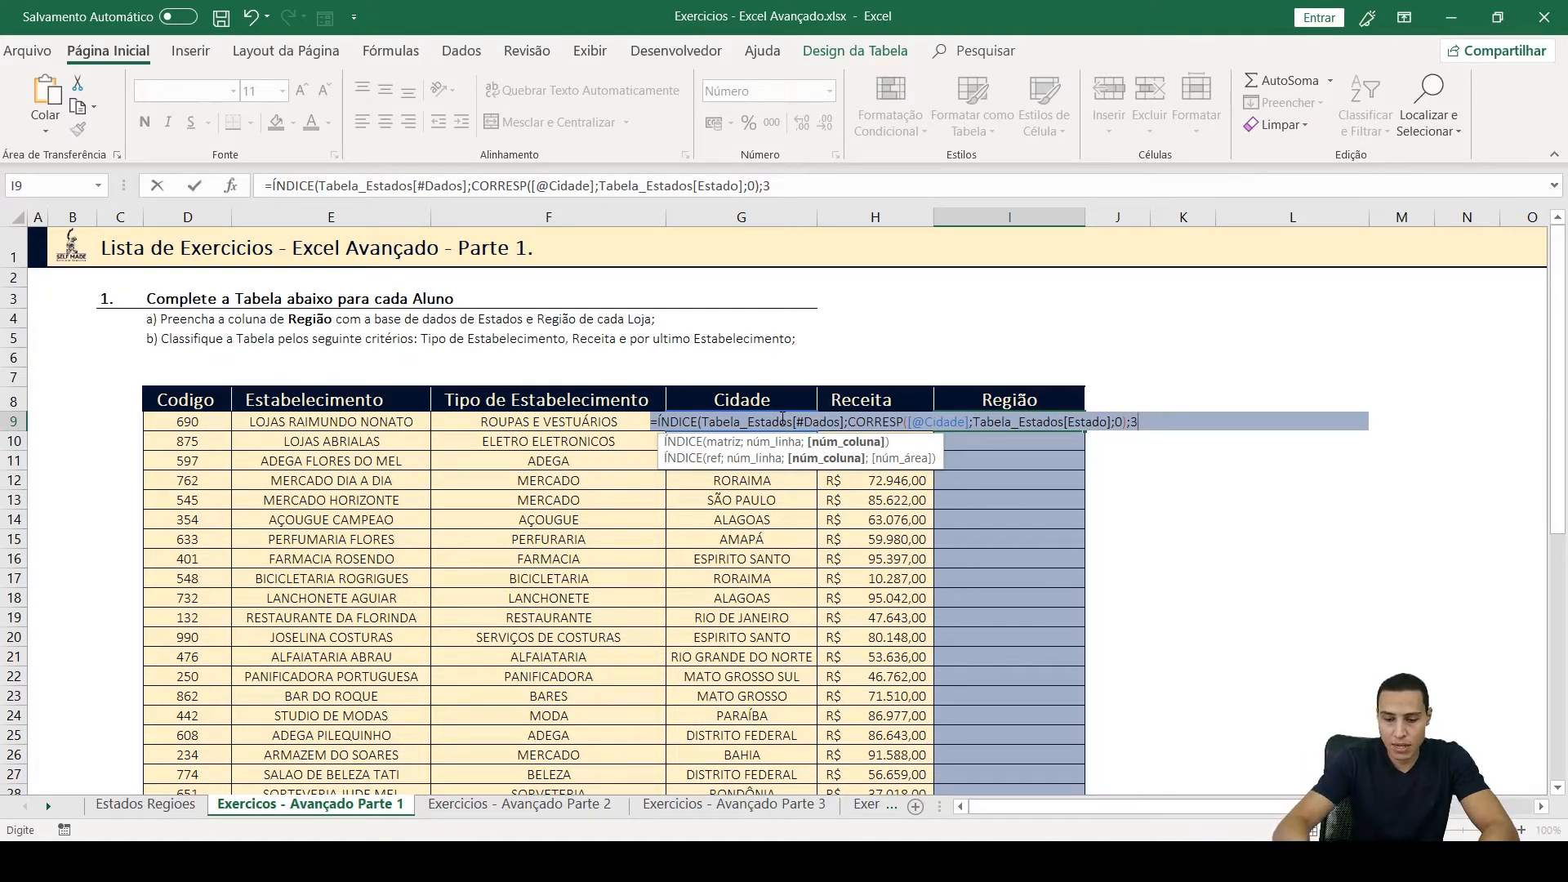
pyautogui.write(')')
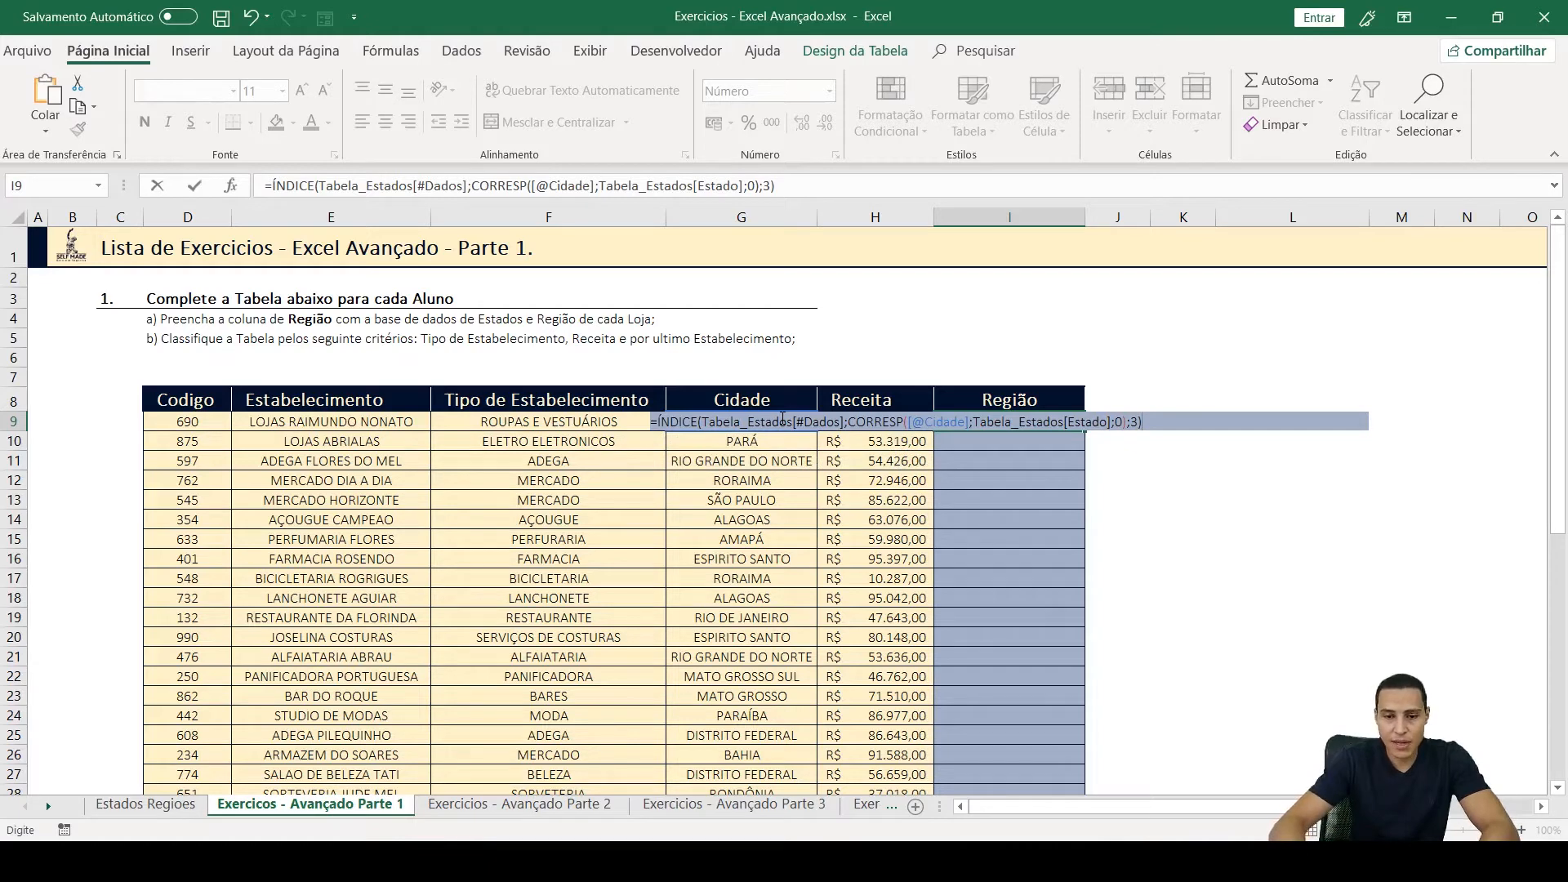
pyautogui.press('Return')
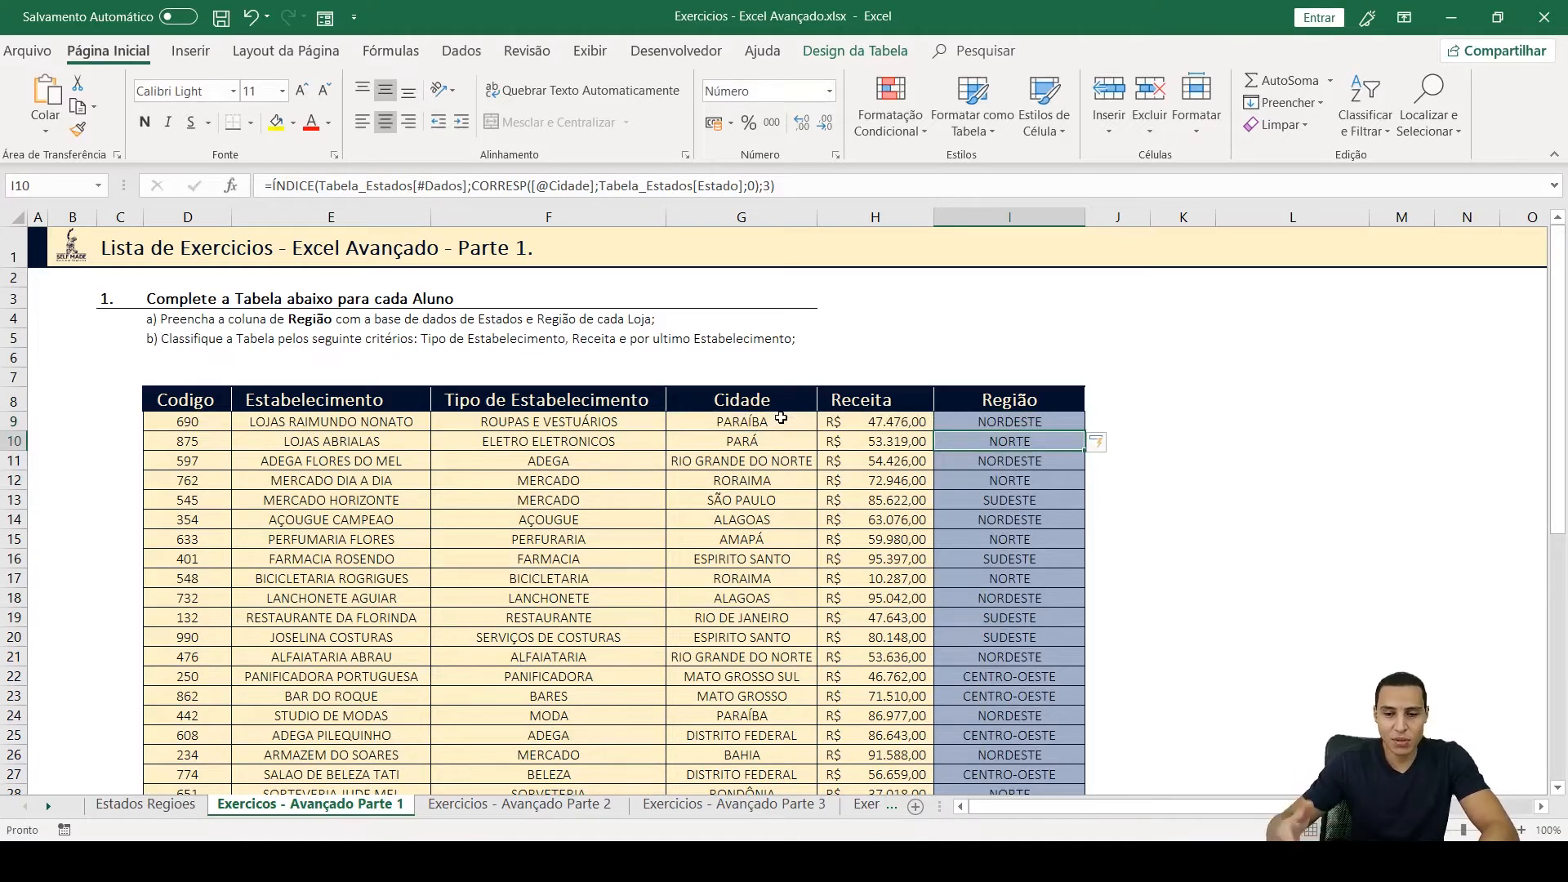
# - Check the formulas and results in the Região column from row 9 down to row 15
pyautogui.click(969, 425)
pyautogui.press('Down')
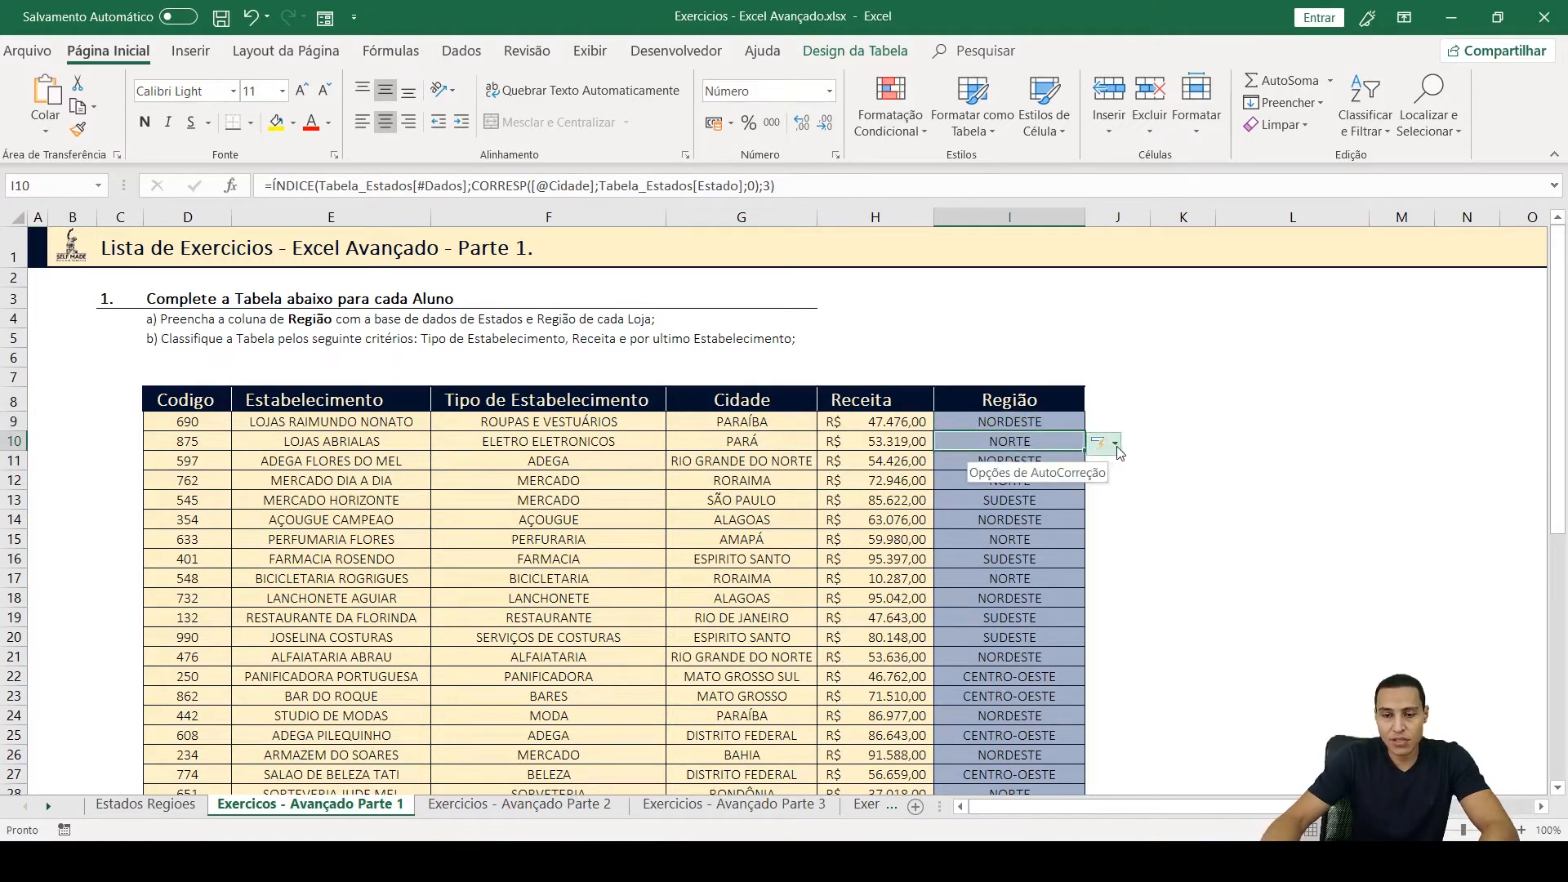
pyautogui.click(1042, 423)
pyautogui.press('Down')
pyautogui.press('Down')
pyautogui.press('Down')
pyautogui.press('Down')
pyautogui.press('Down')
pyautogui.press('Down')
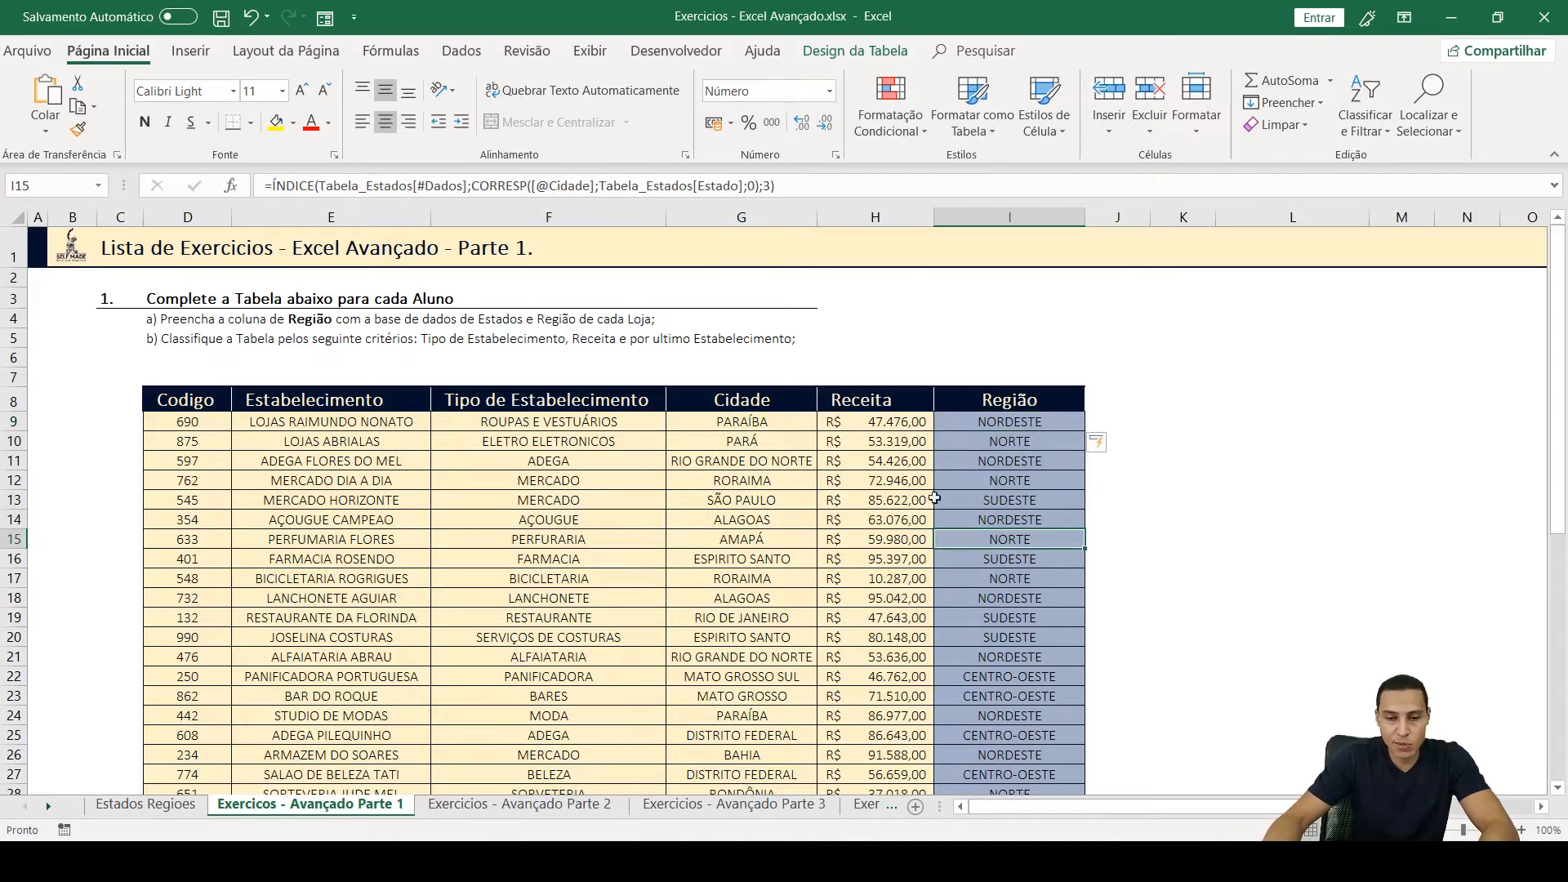
# - Undo the automatic filling of the Região column, keeping the formula only in I9
pyautogui.click(1015, 459)
pyautogui.click(1016, 425)
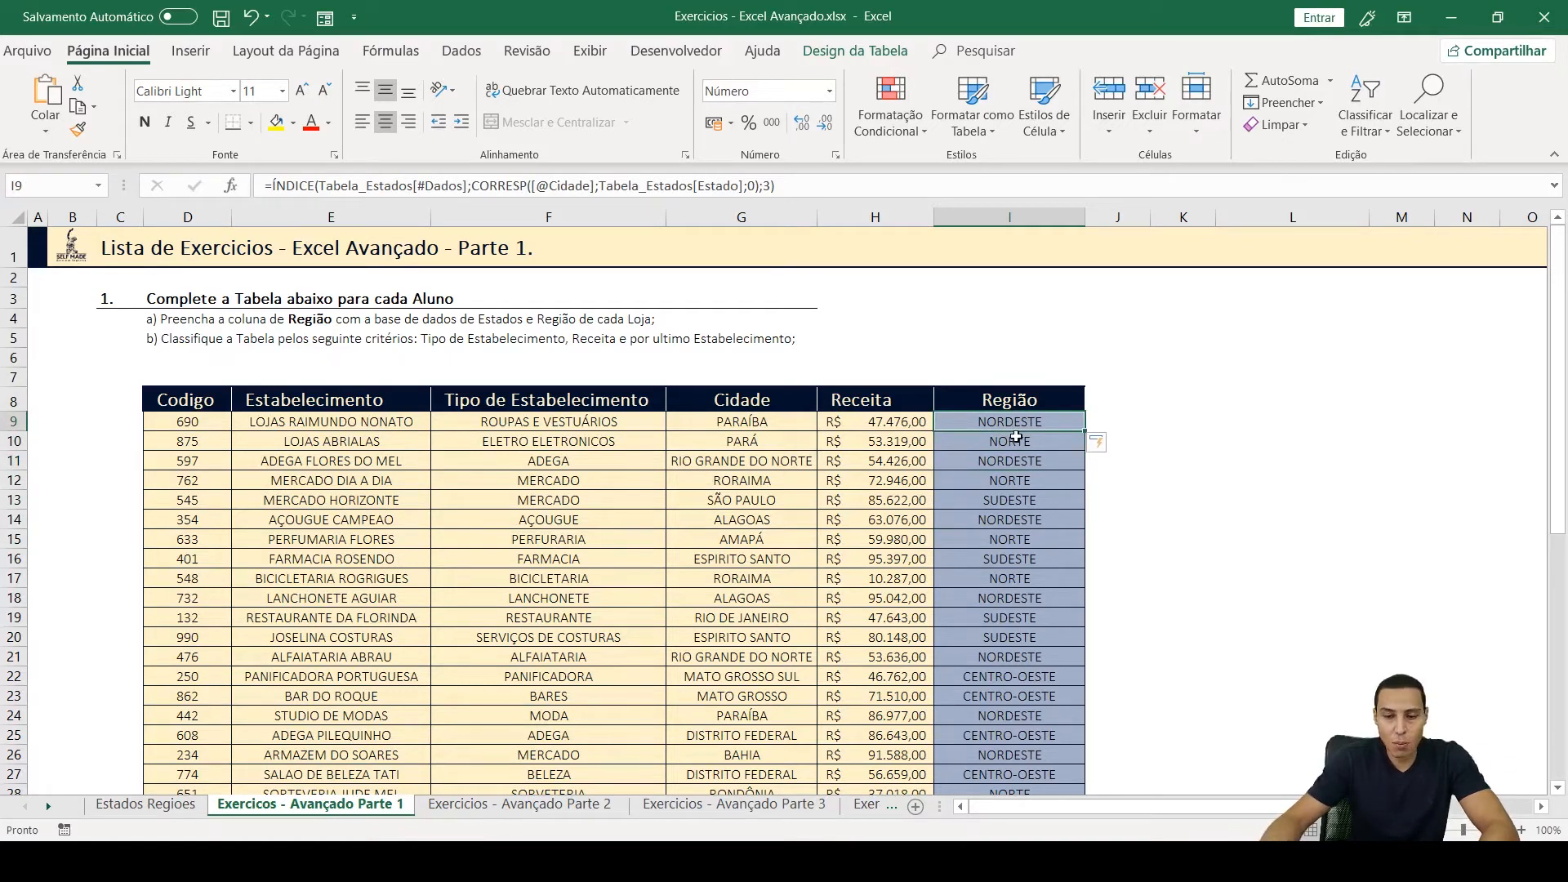
pyautogui.hotkey('ctrl', 'z')
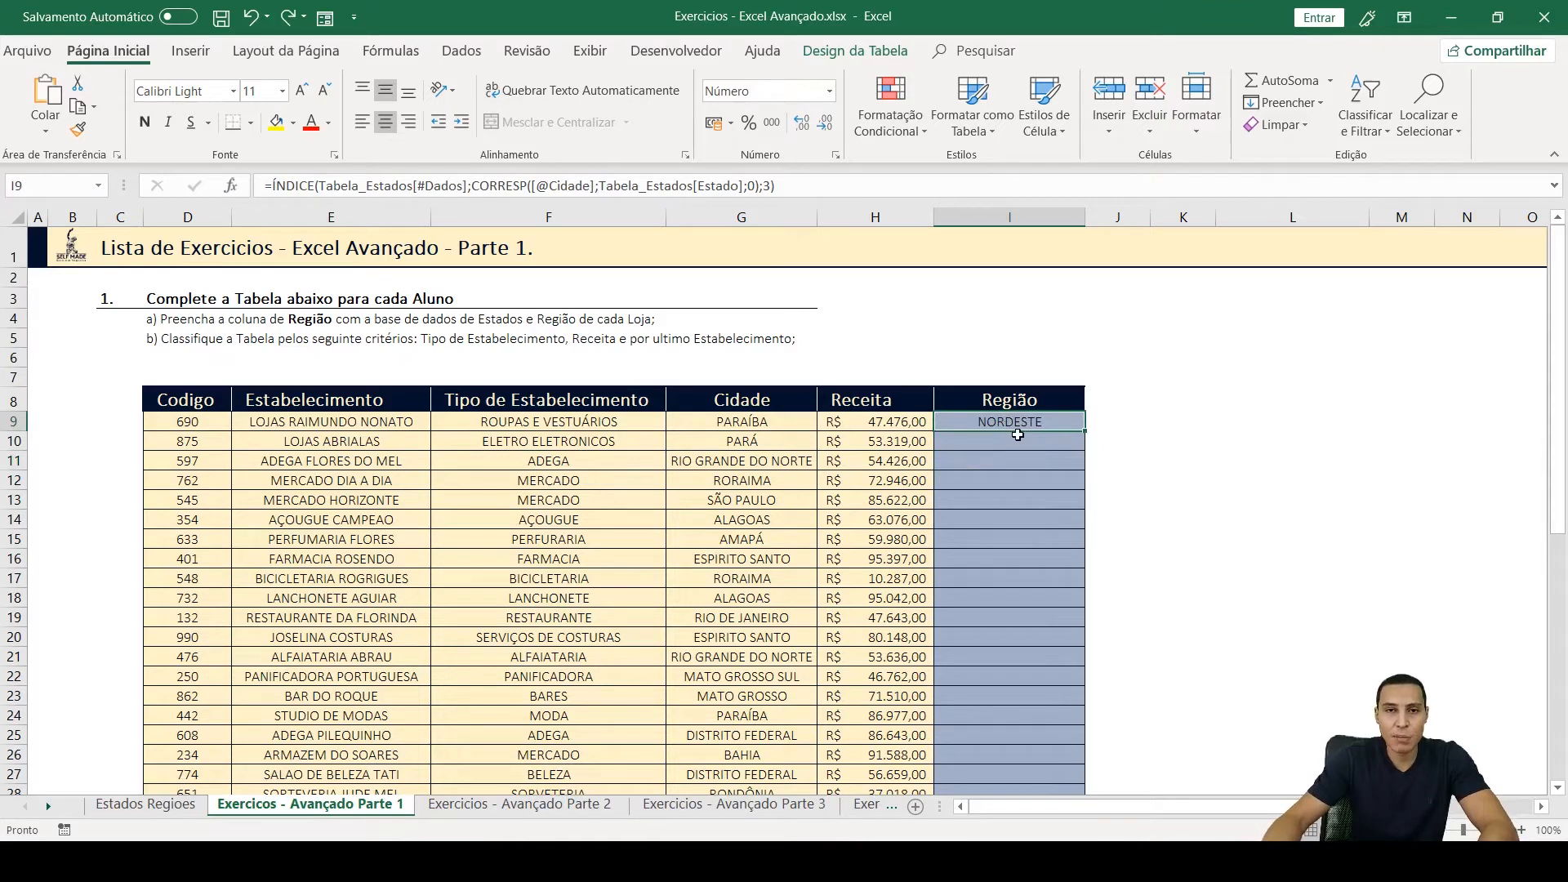
# - Fill the Região formula from I9 down through the last row of the table
pyautogui.moveTo(1084, 430); pyautogui.dragTo(1086, 771)
pyautogui.scroll(8, 1070, 549)
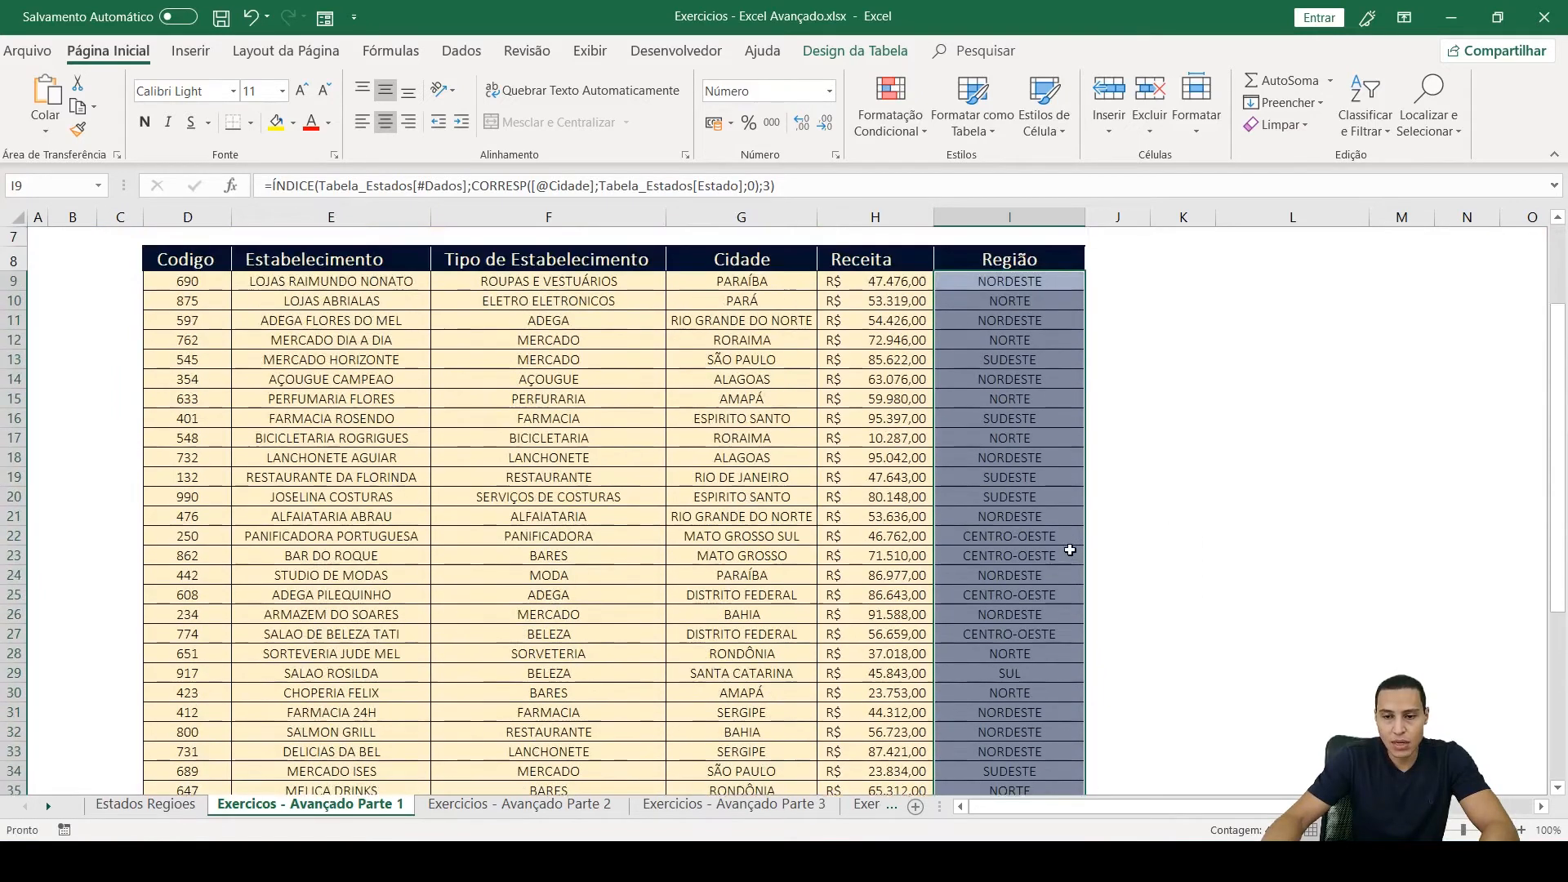
pyautogui.click(1009, 480)
pyautogui.click(1053, 420)
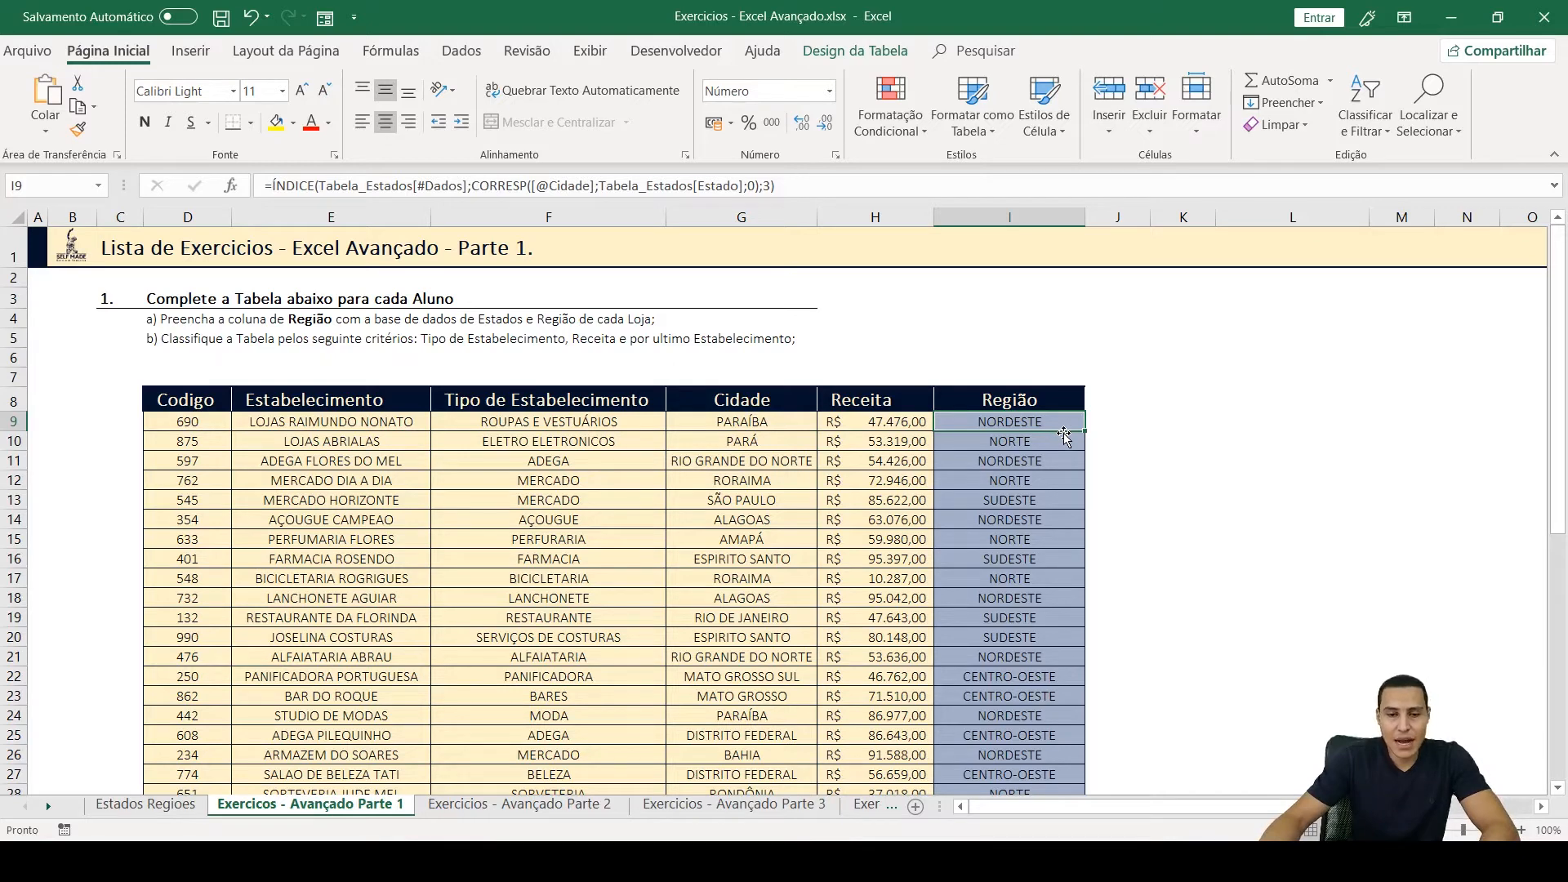
# - Mark item a as completed by filling cell C4 with the standard green color
pyautogui.click(106, 318)
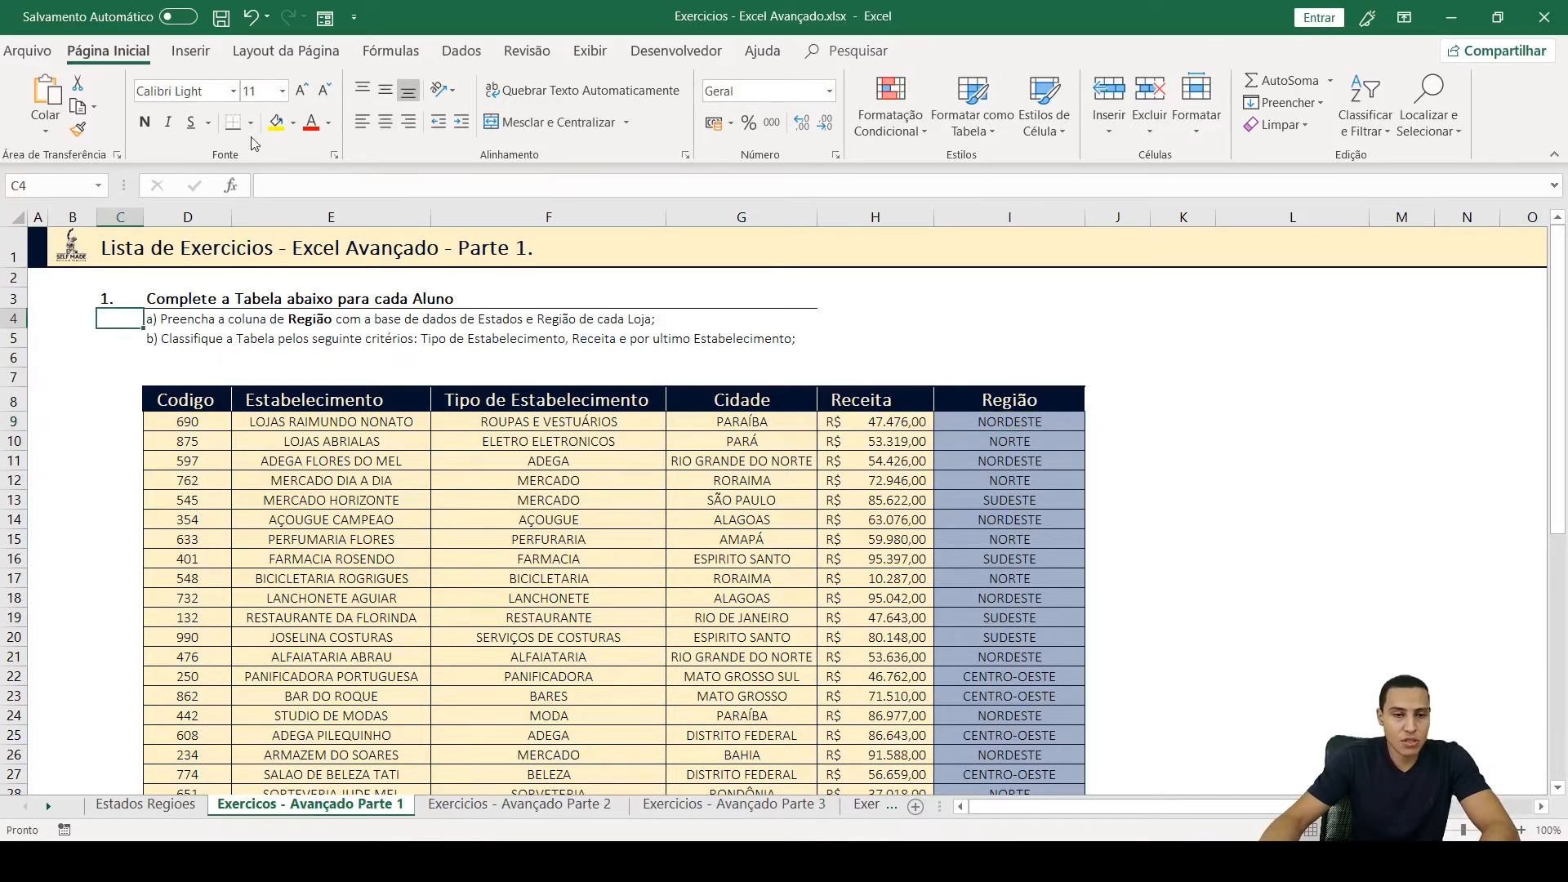
pyautogui.click(292, 122)
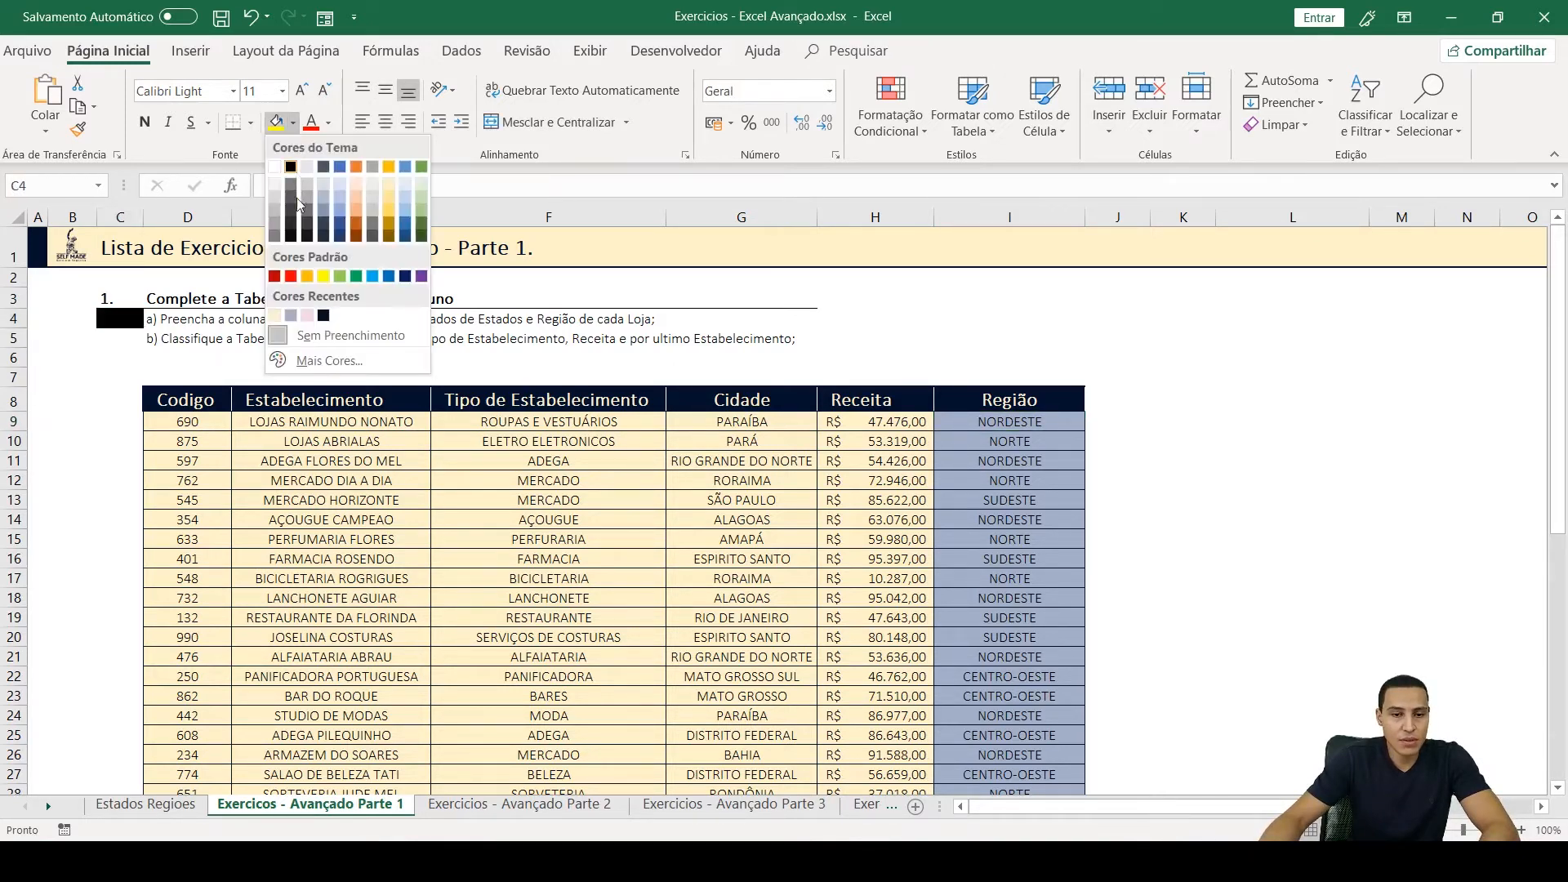
pyautogui.click(354, 278)
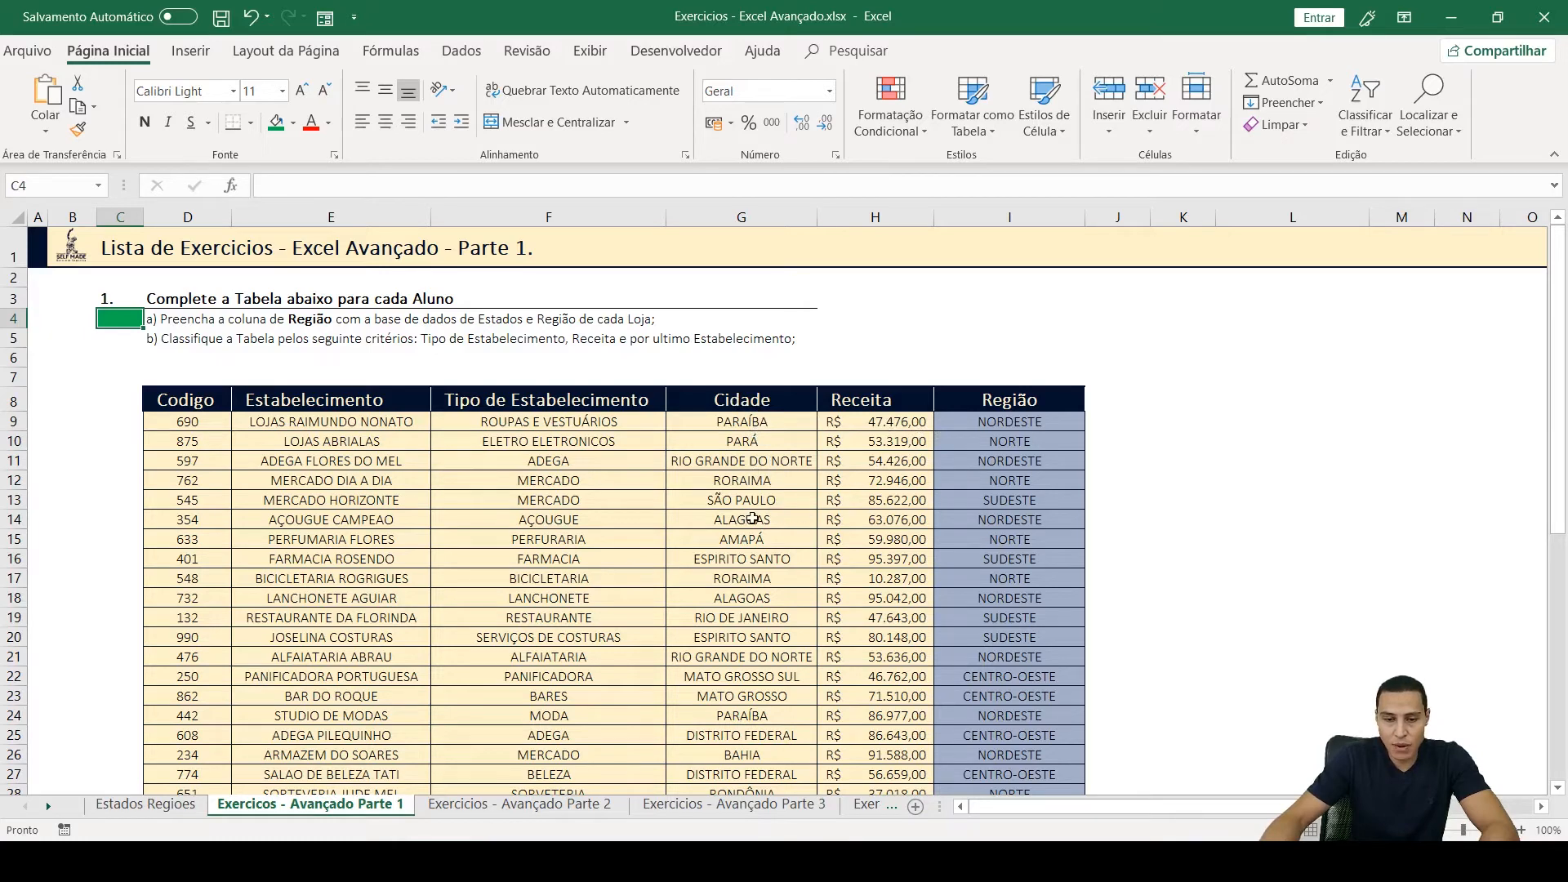
# - Check which region São Paulo has in the states table on the Estados Regioes sheet, and return to the Parte 1 exercise sheet
pyautogui.click(146, 805)
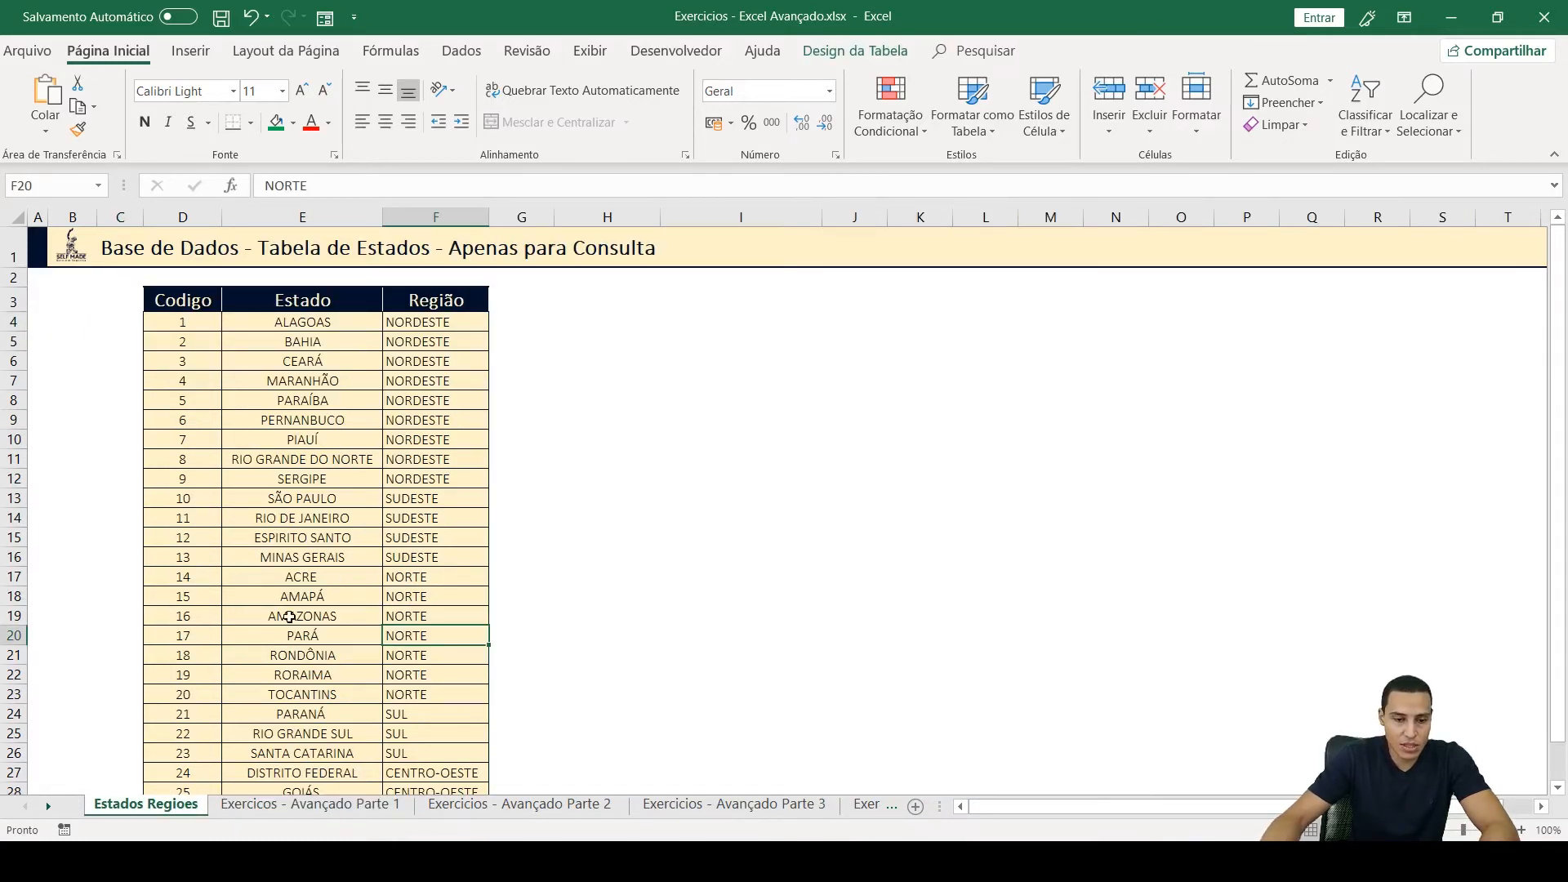
pyautogui.scroll(-2, 287, 617)
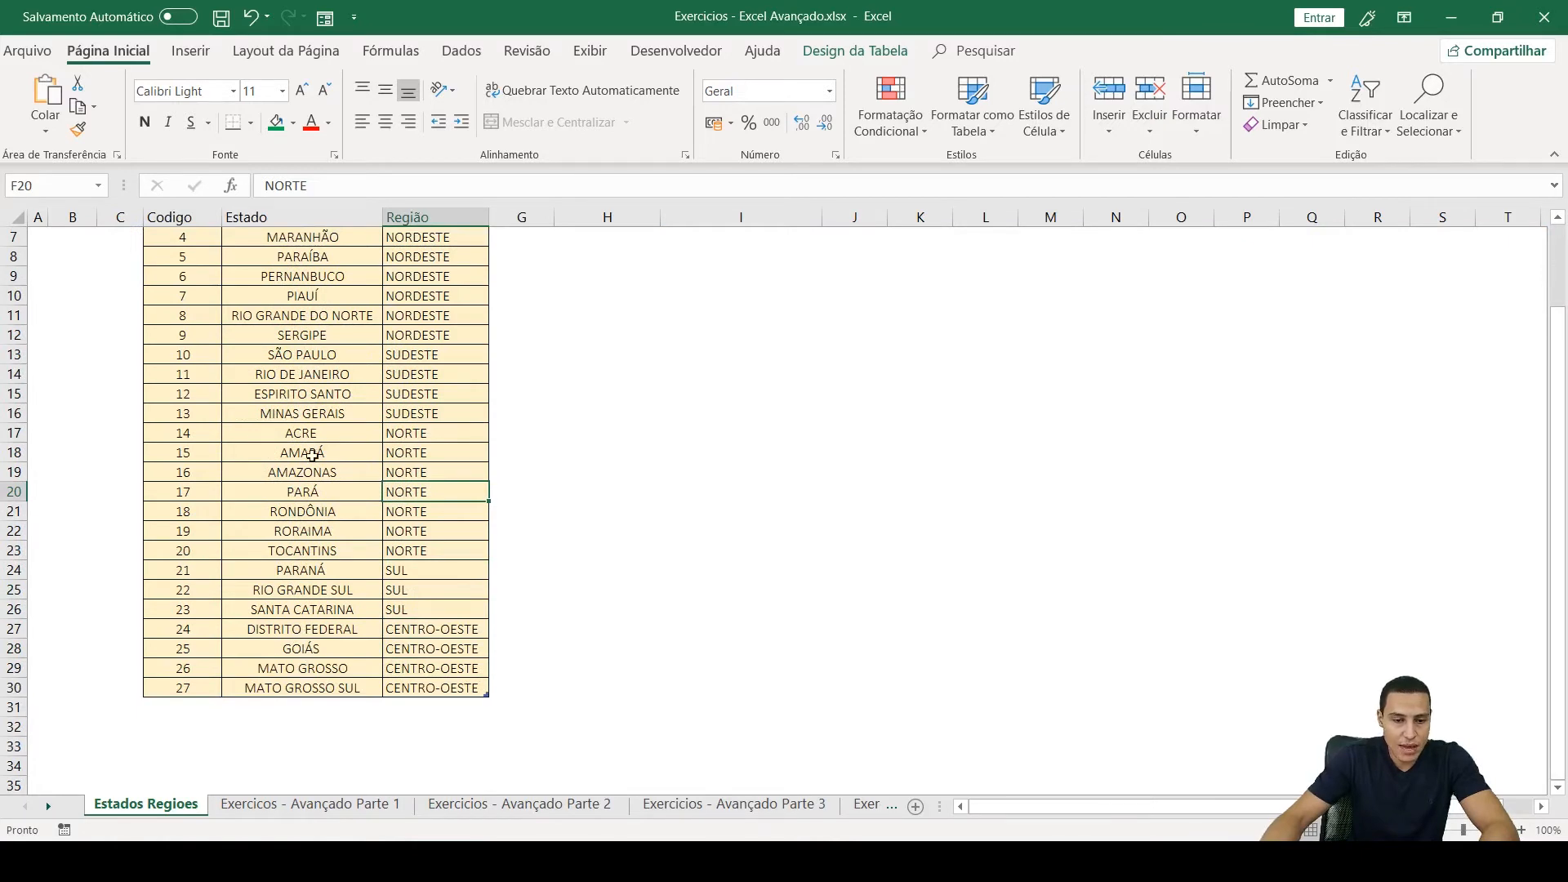
pyautogui.click(314, 353)
pyautogui.click(409, 357)
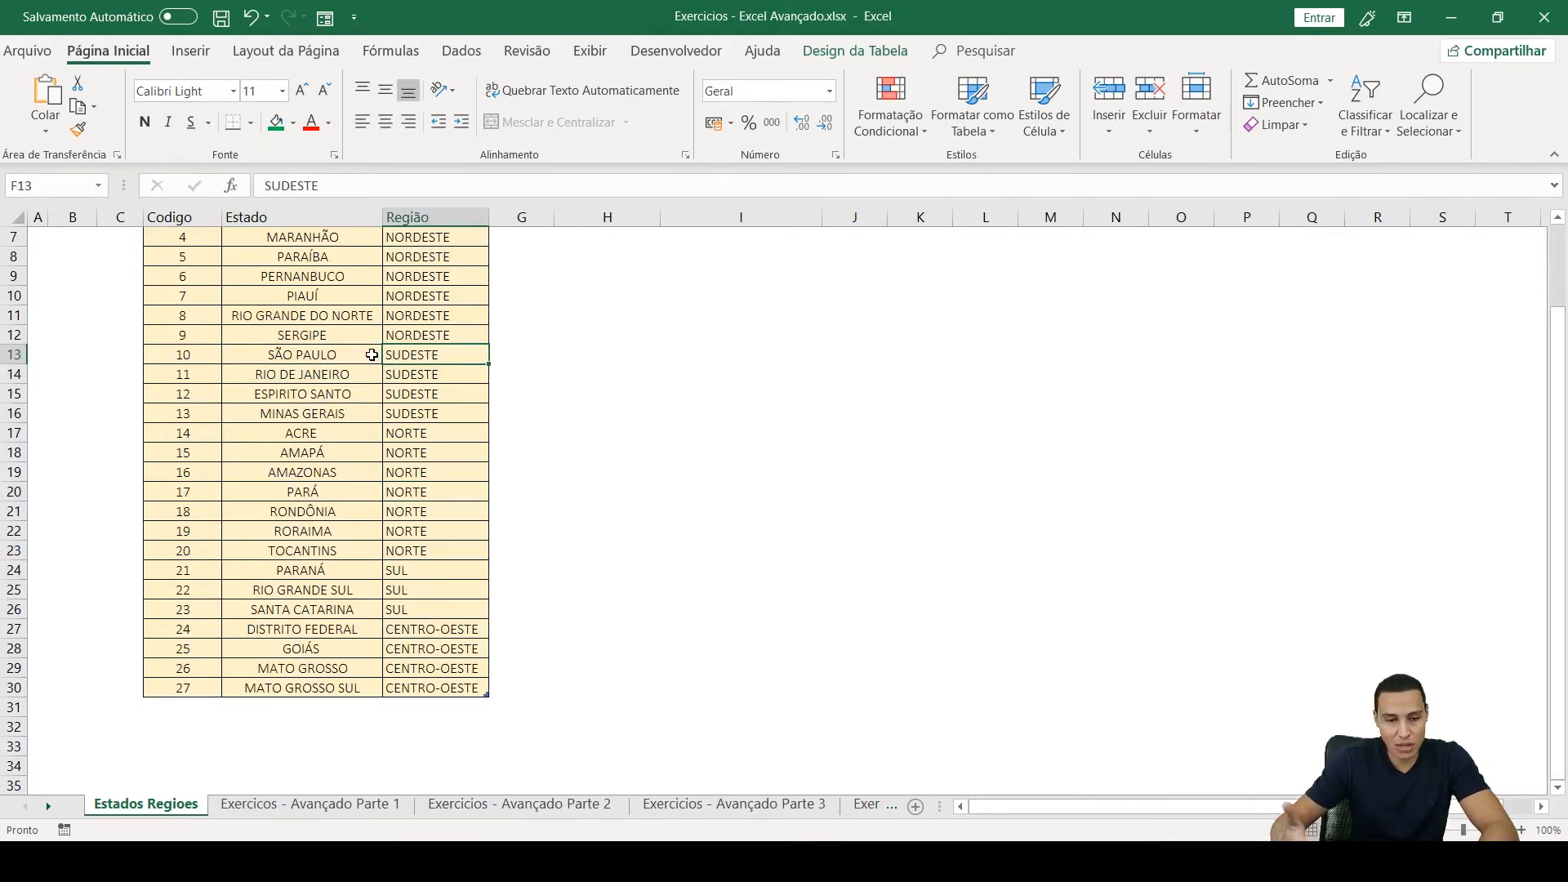
pyautogui.scroll(2, 366, 429)
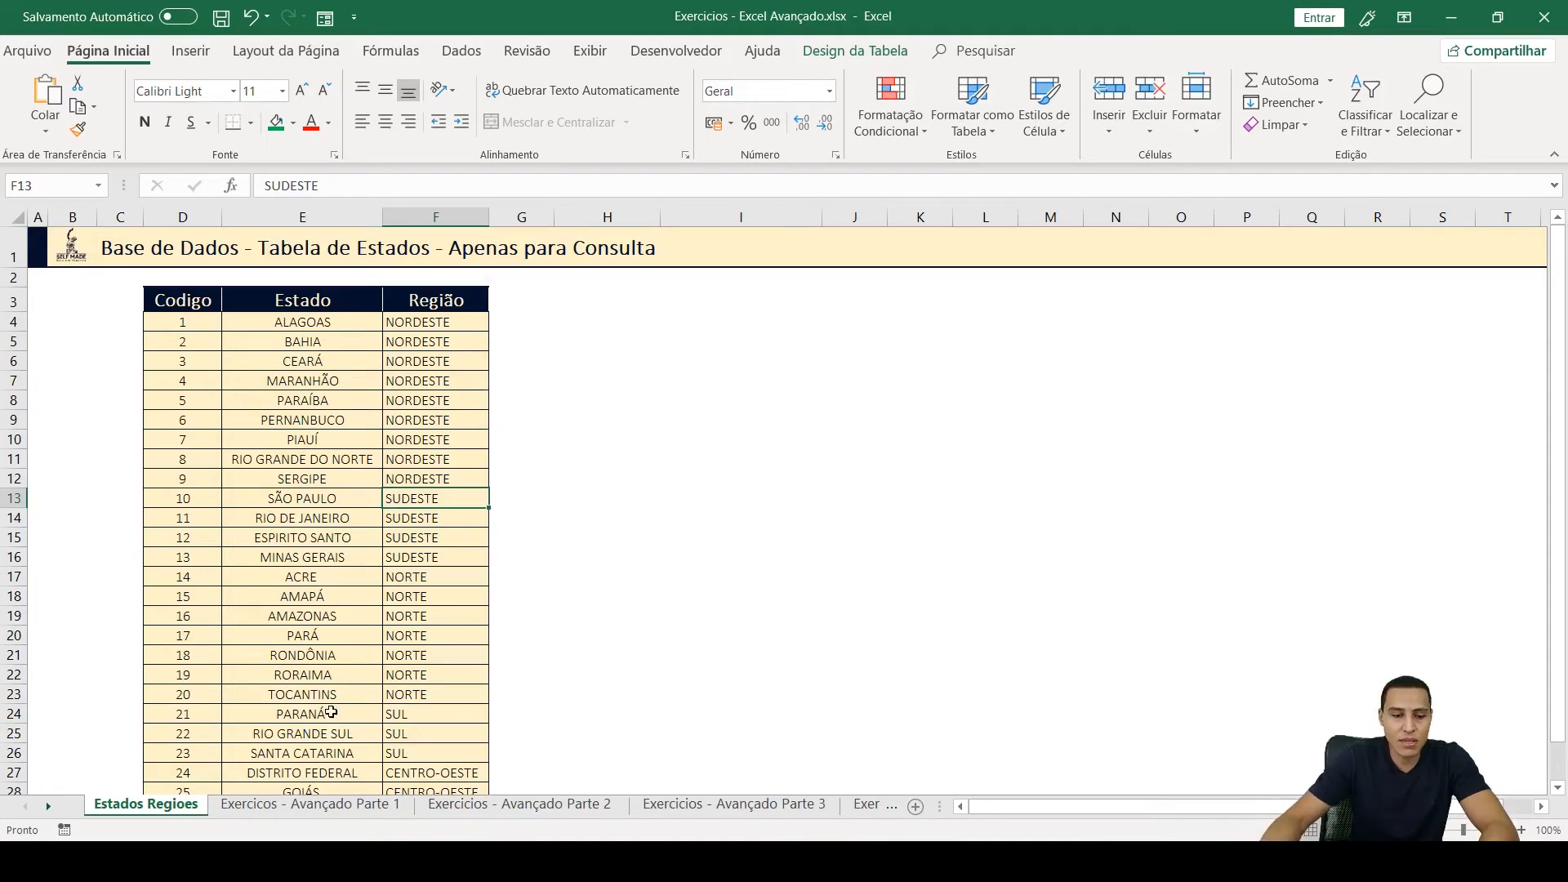
pyautogui.click(310, 804)
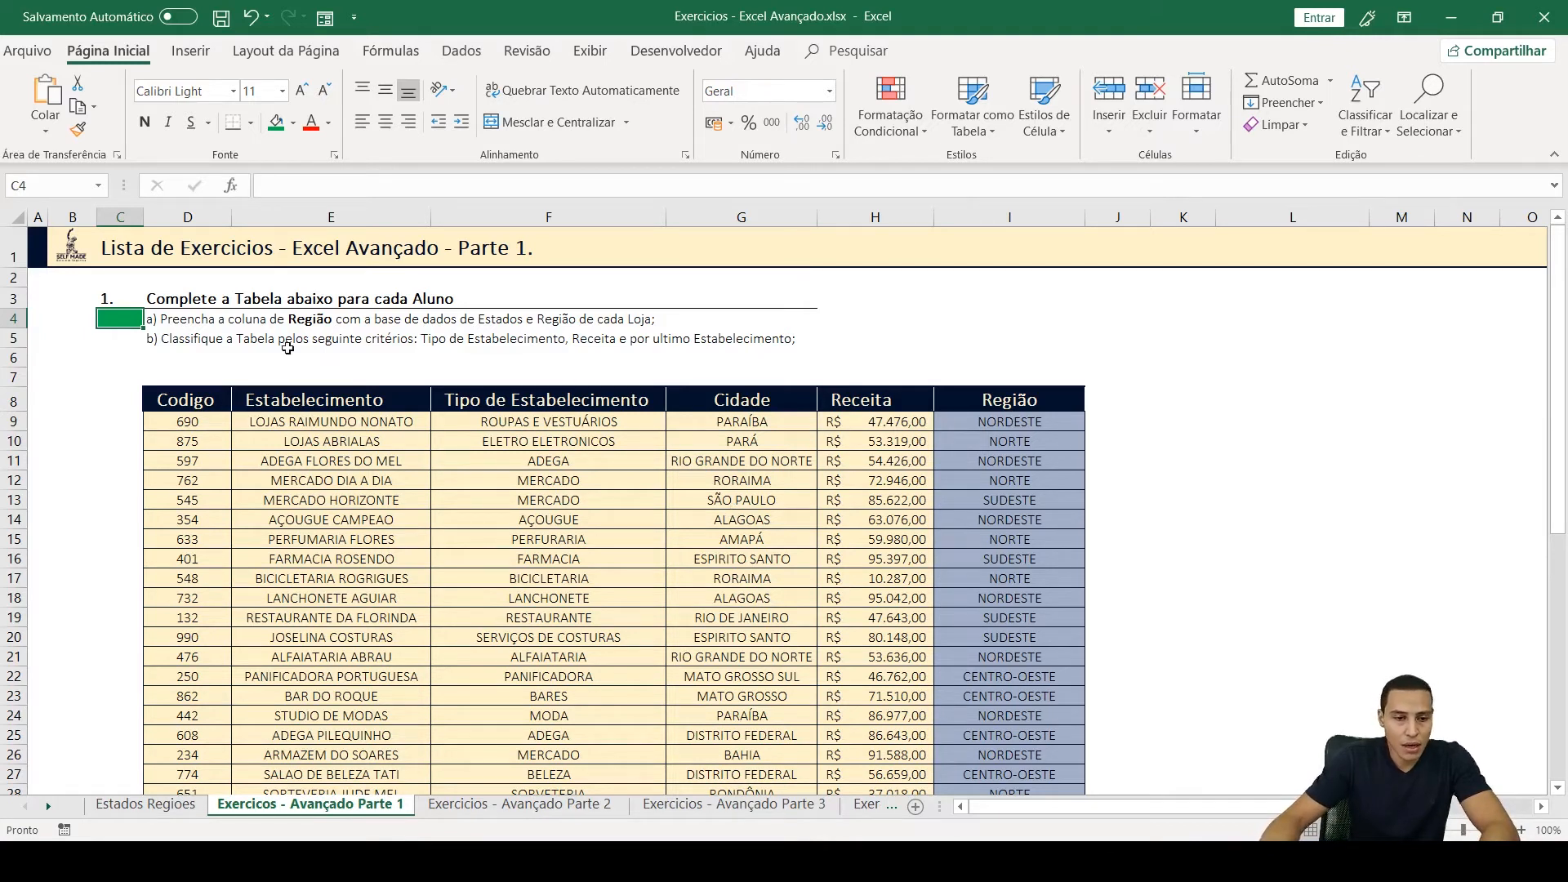
# - Review item b's sort criteria against the column headers Tipo de Estabelecimento, Receita and Estabelecimento
pyautogui.click(123, 341)
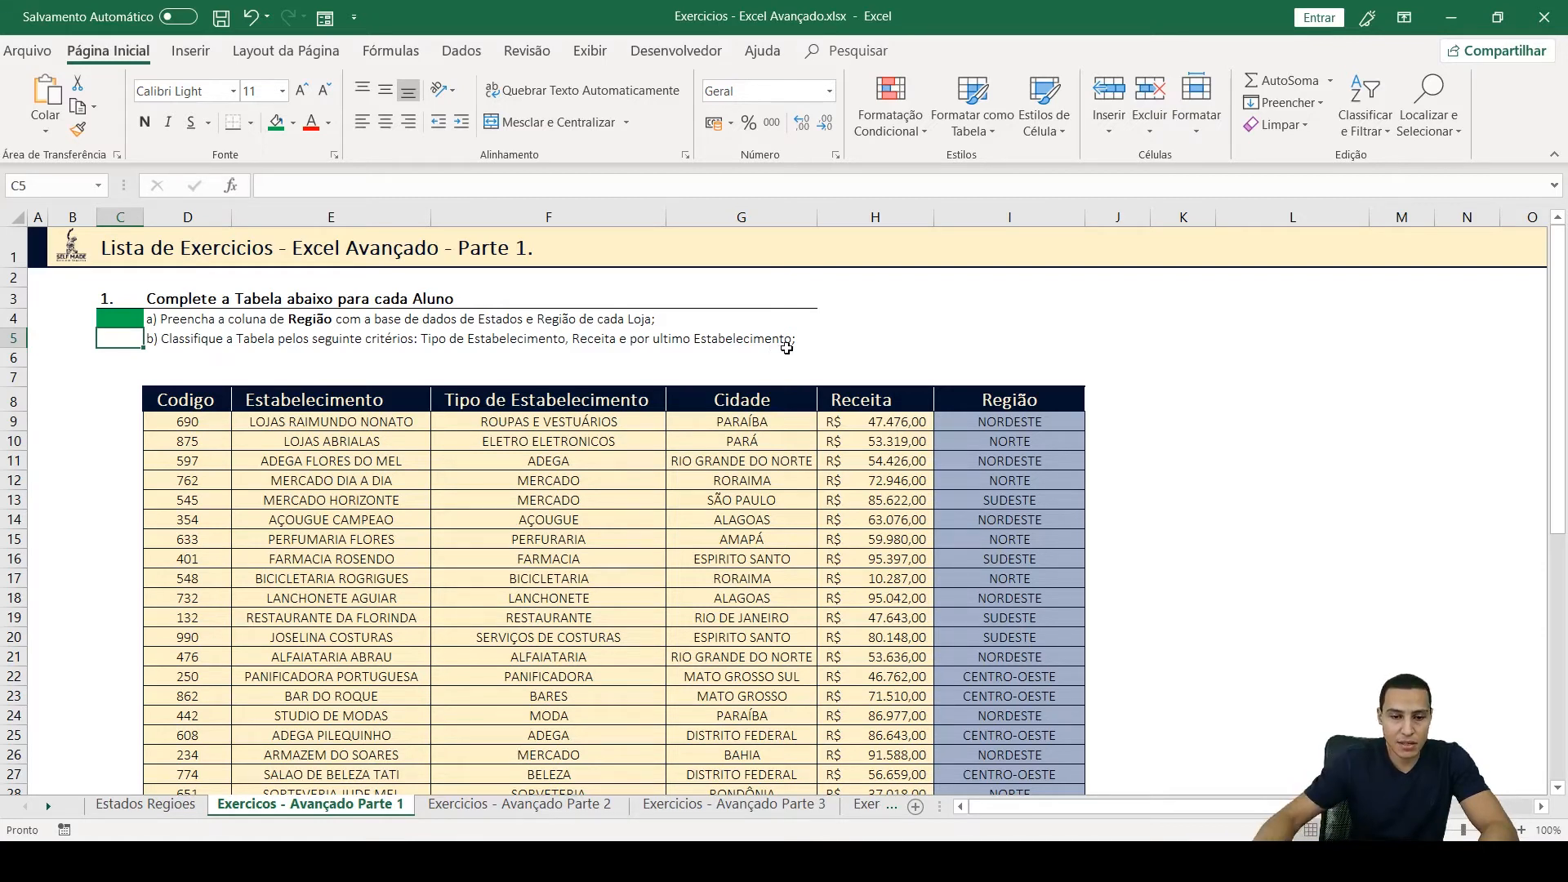
pyautogui.click(506, 398)
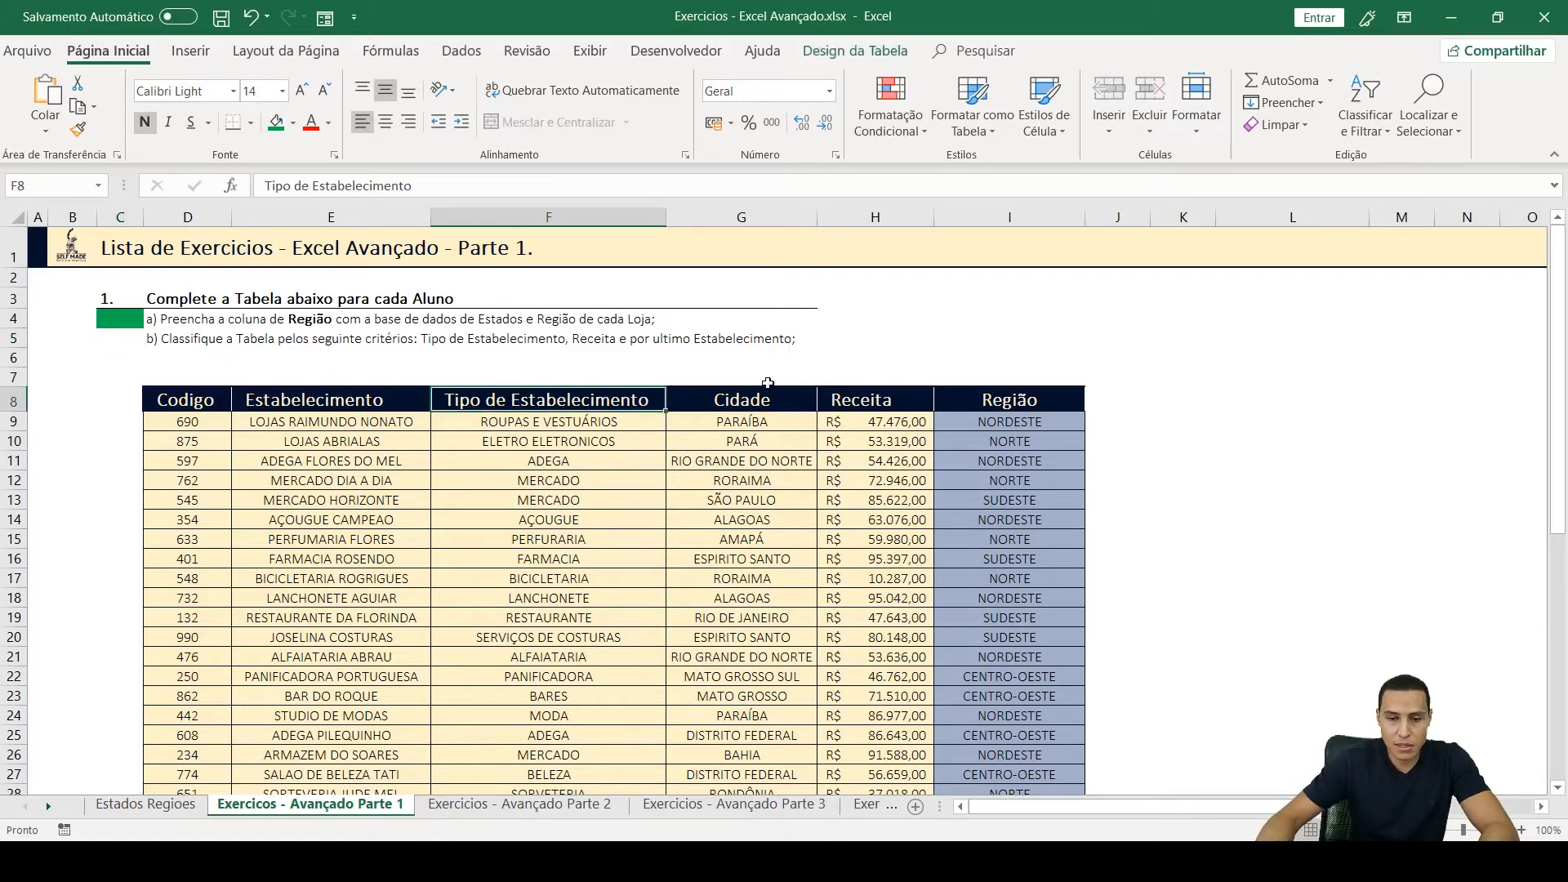
pyautogui.click(878, 395)
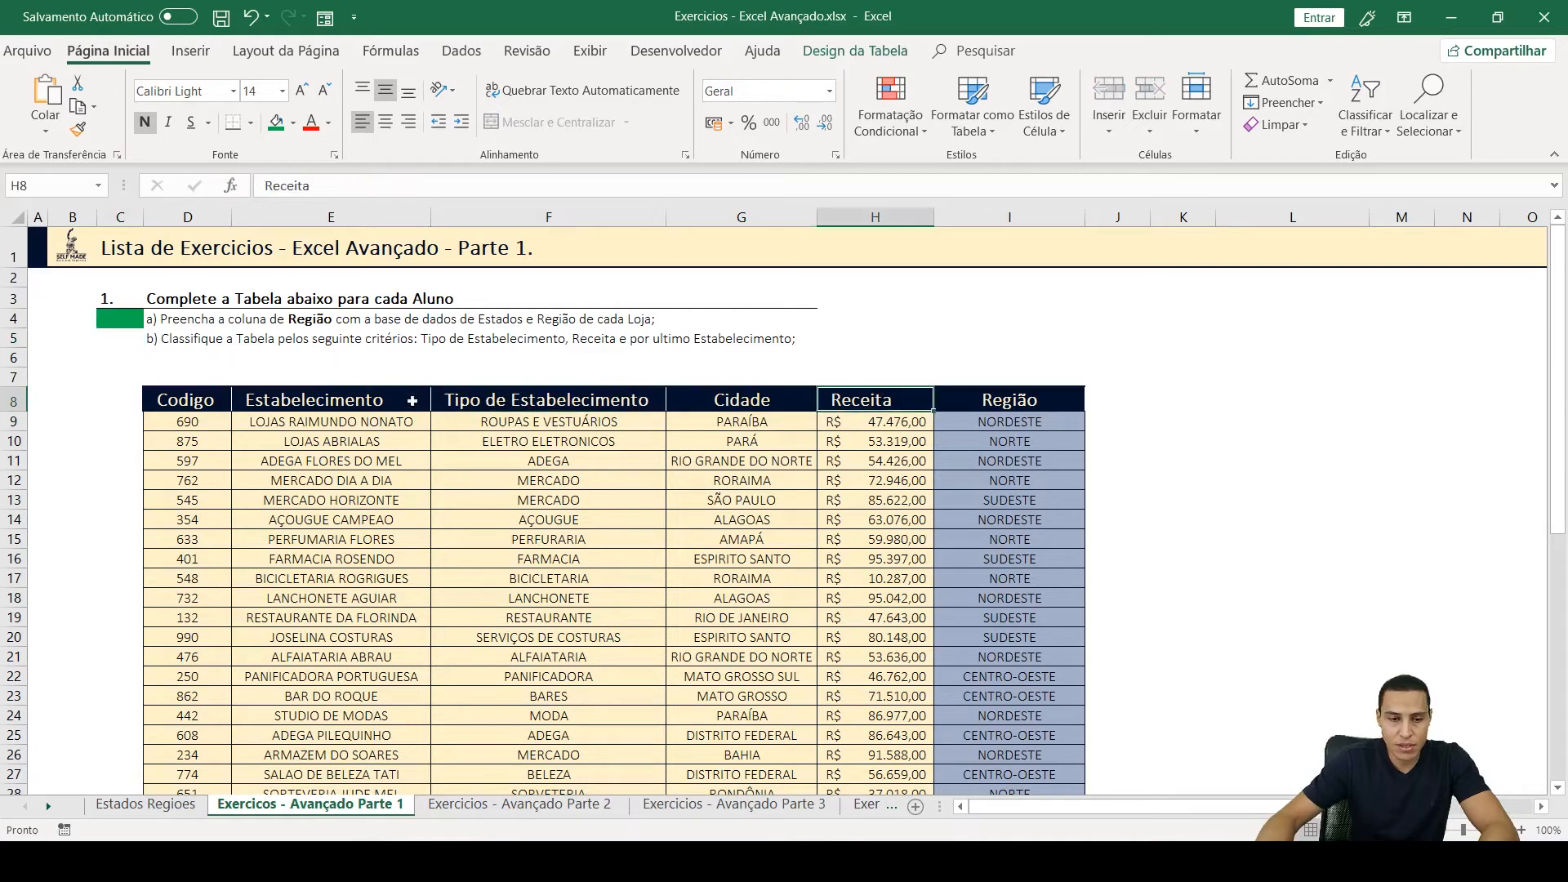
pyautogui.click(338, 404)
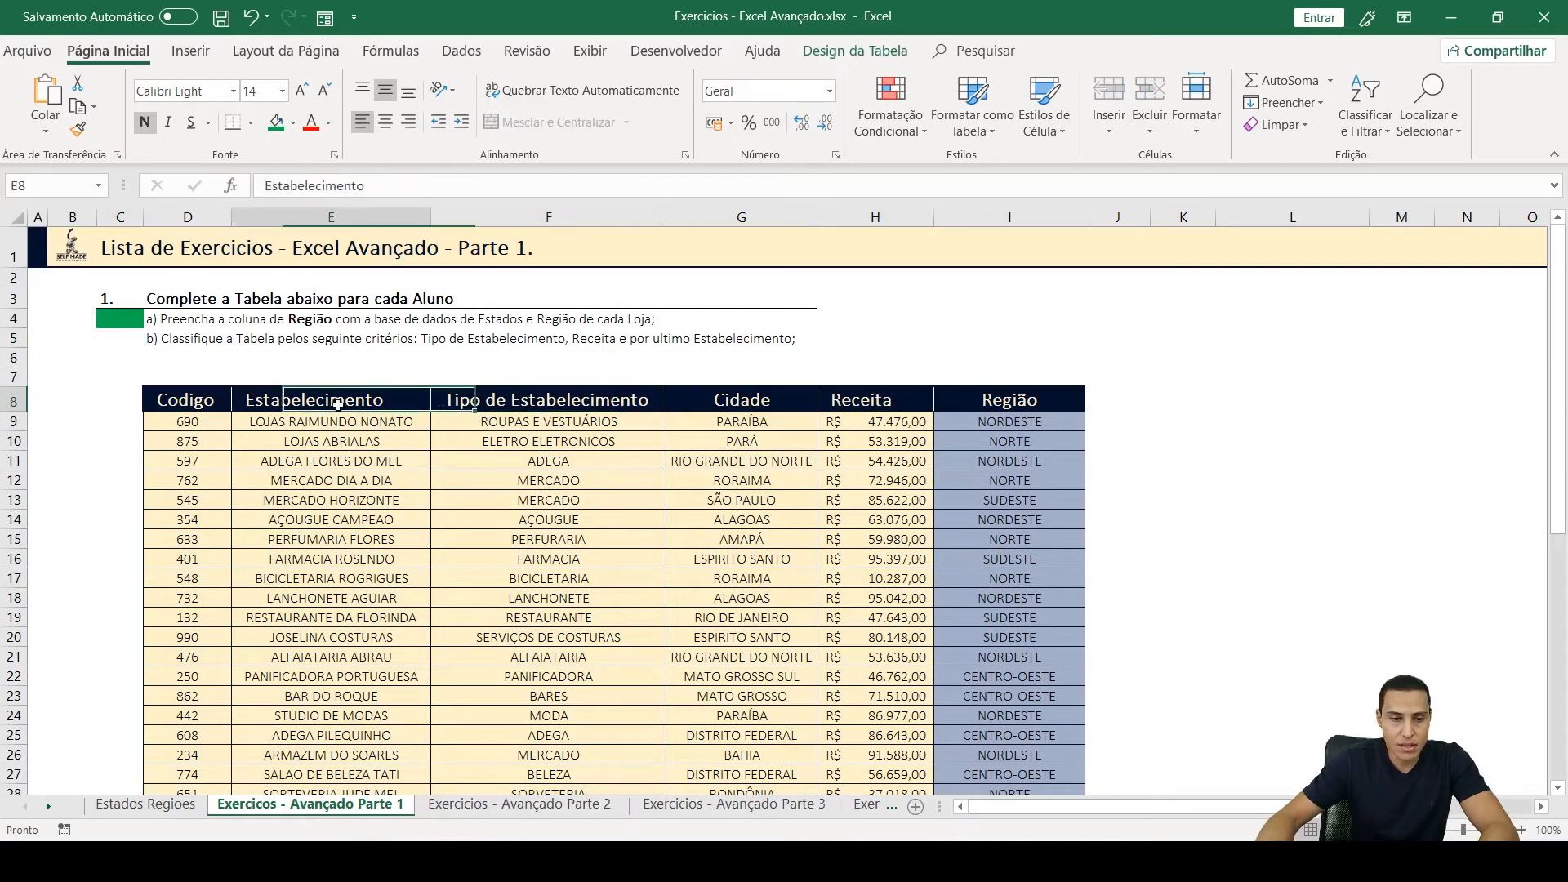
# - Select all the table data and start a custom sort with Tipo de Estabelecimento as the first criterion, by cell values from A to Z
pyautogui.click(144, 384)
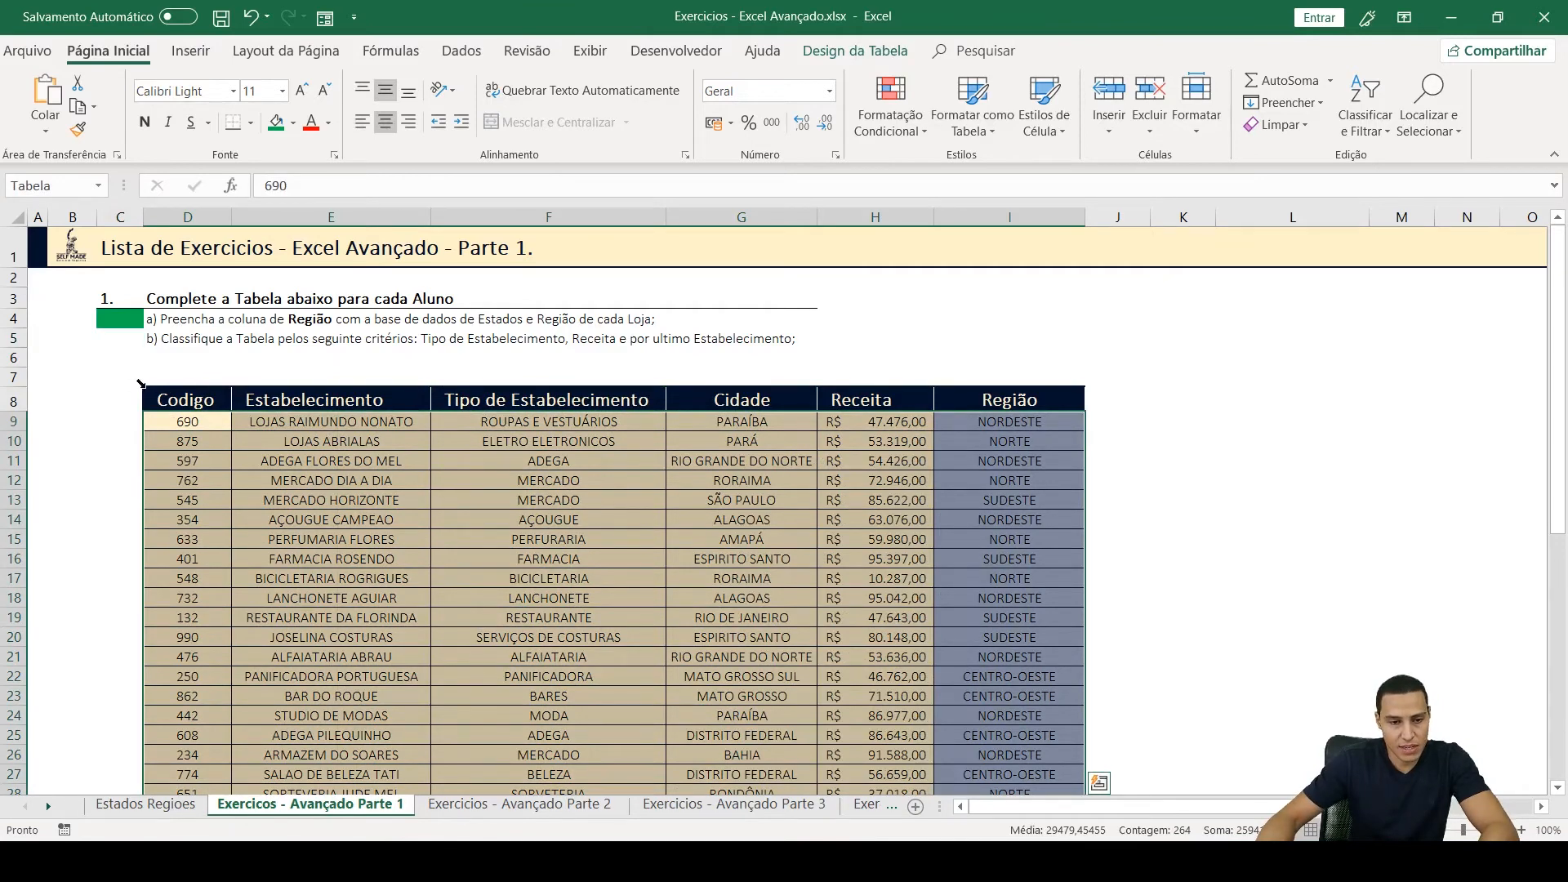
pyautogui.scroll(-6, 490, 507)
pyautogui.scroll(6, 490, 507)
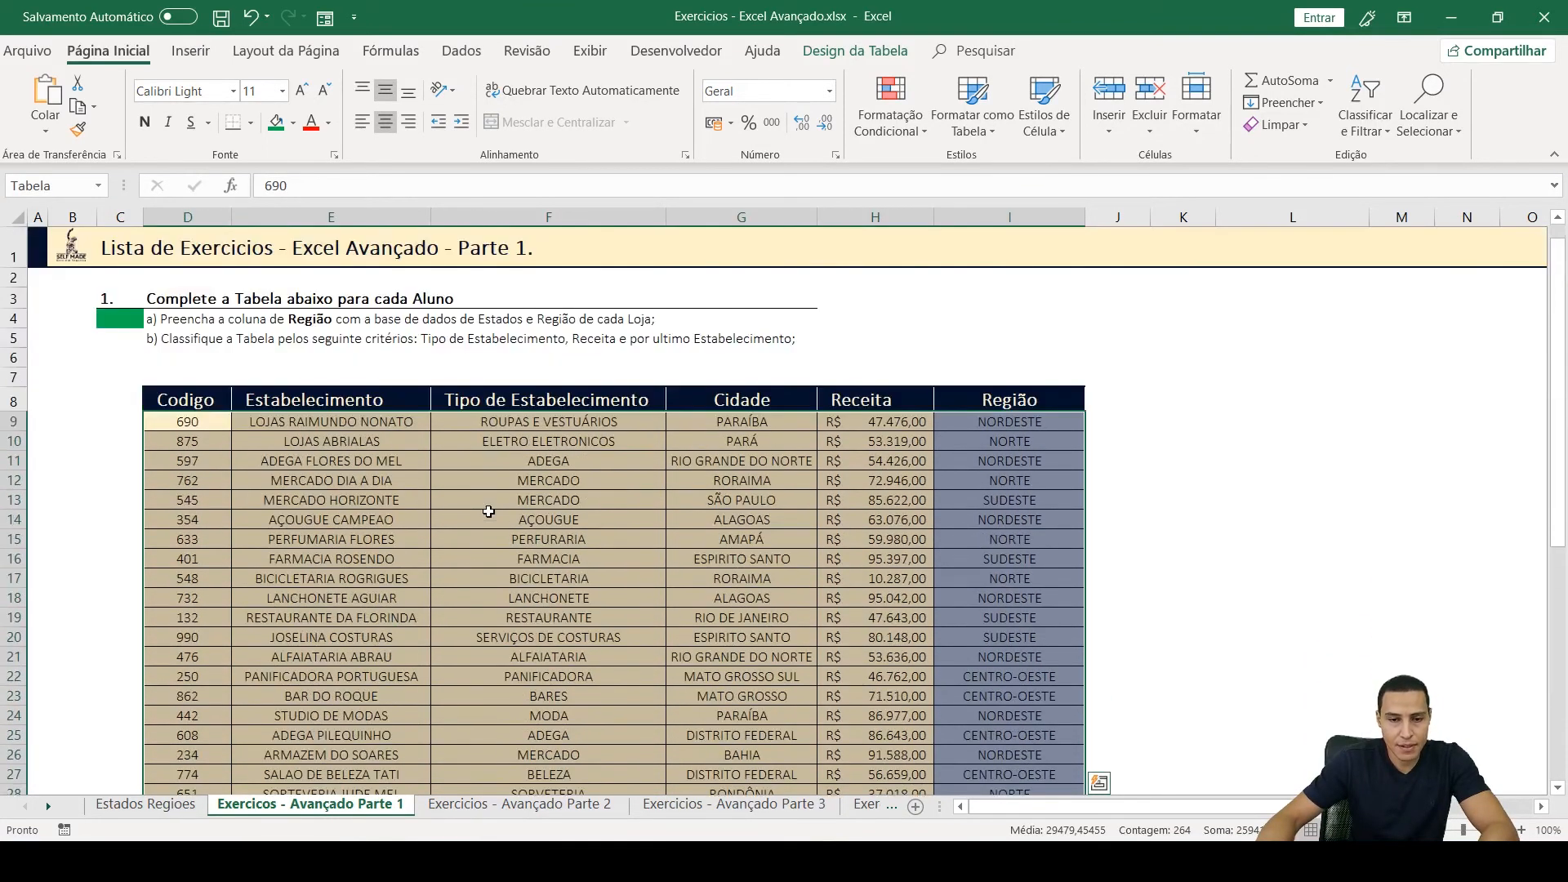
pyautogui.click(465, 51)
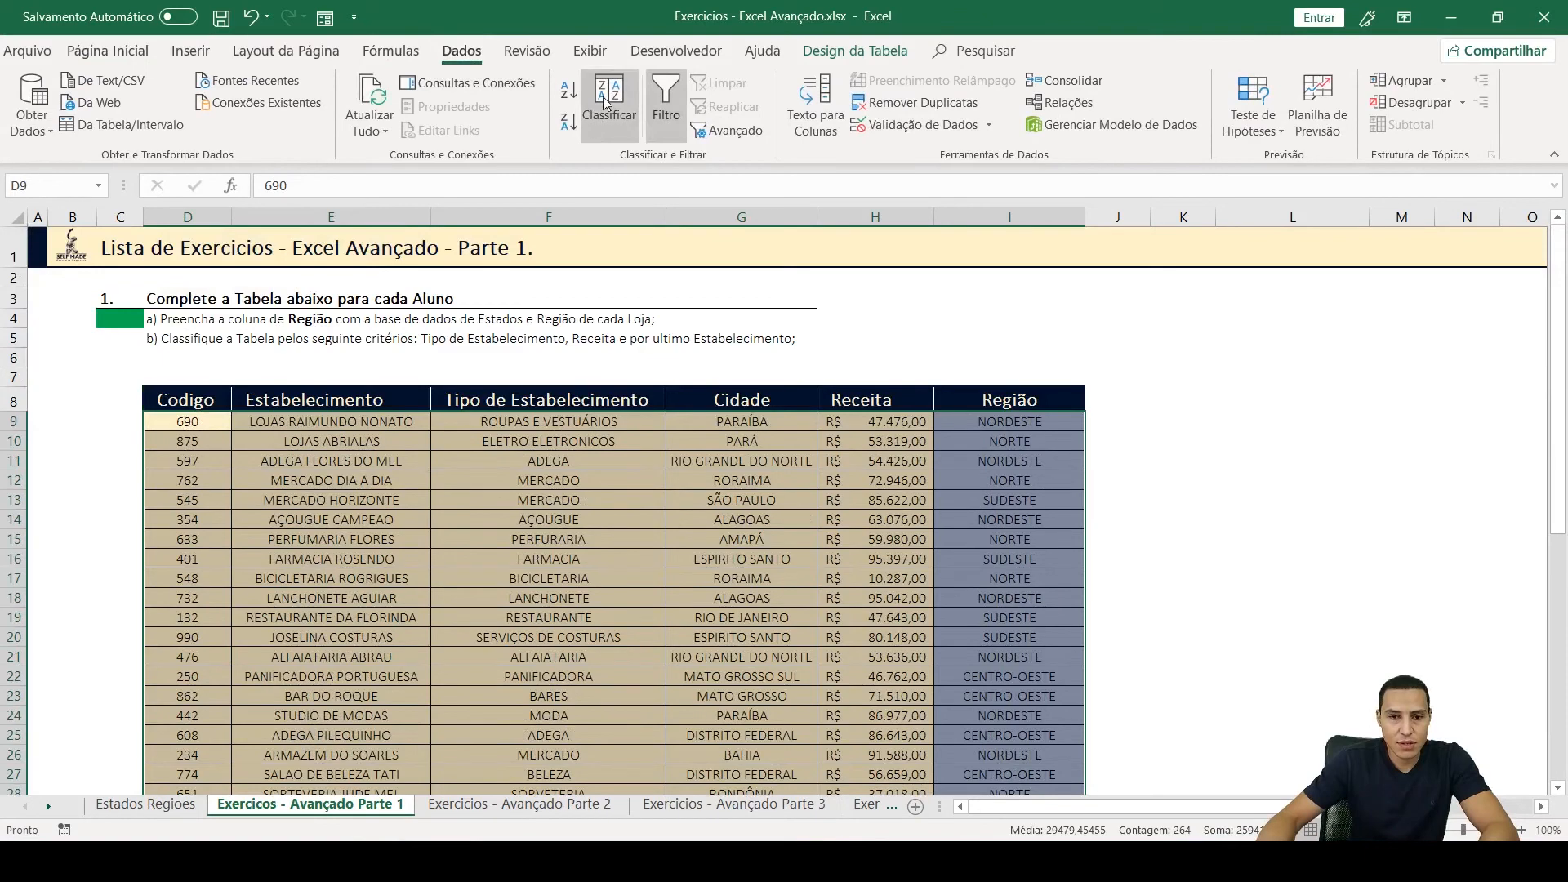
pyautogui.click(603, 96)
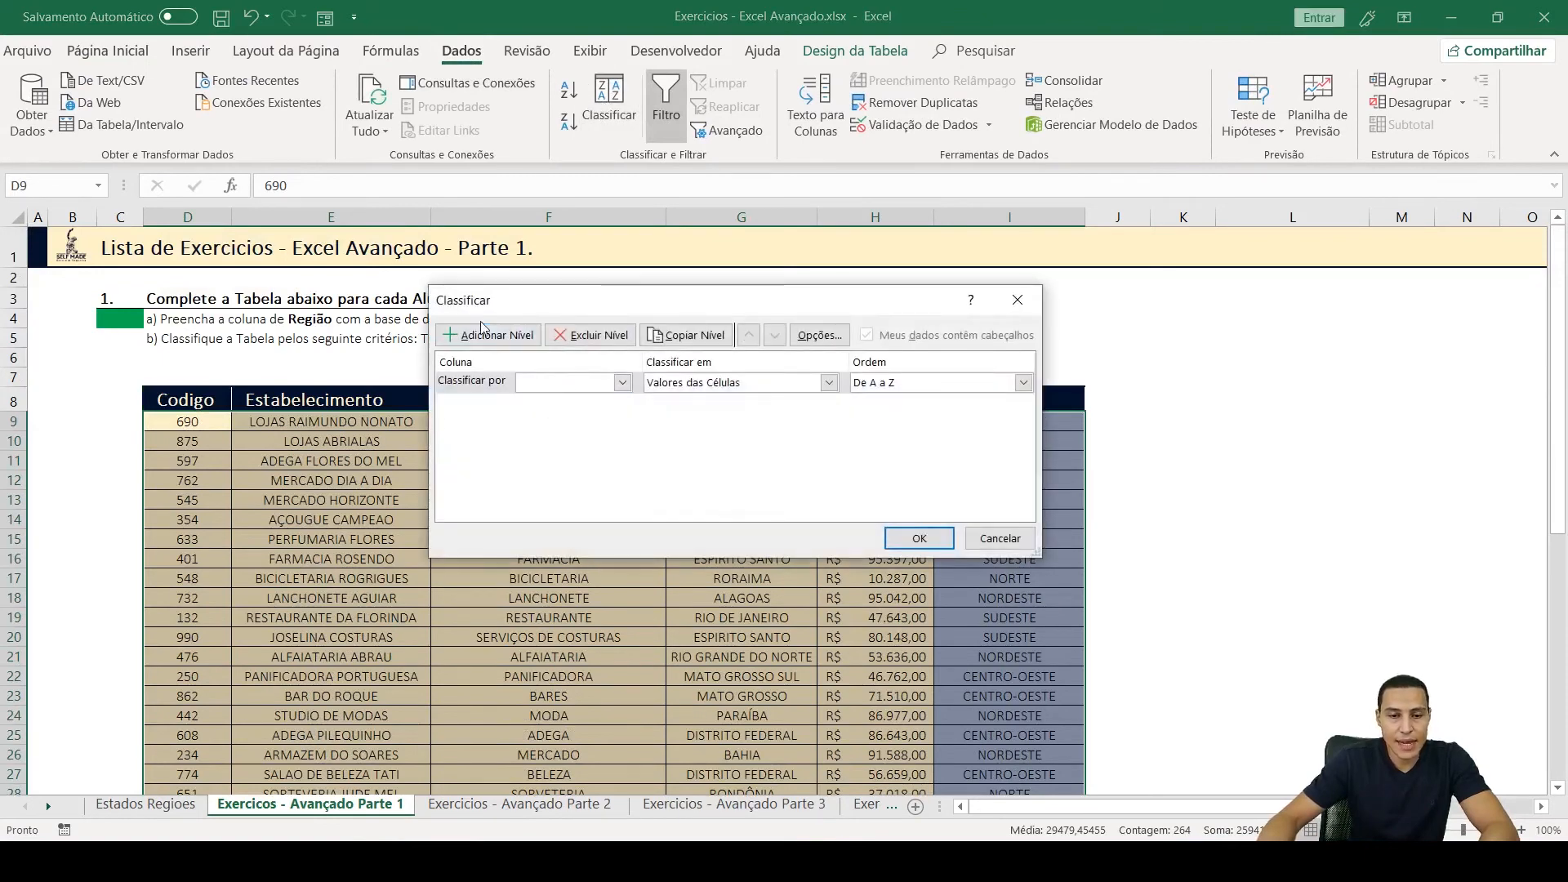
pyautogui.moveTo(539, 315); pyautogui.dragTo(946, 434)
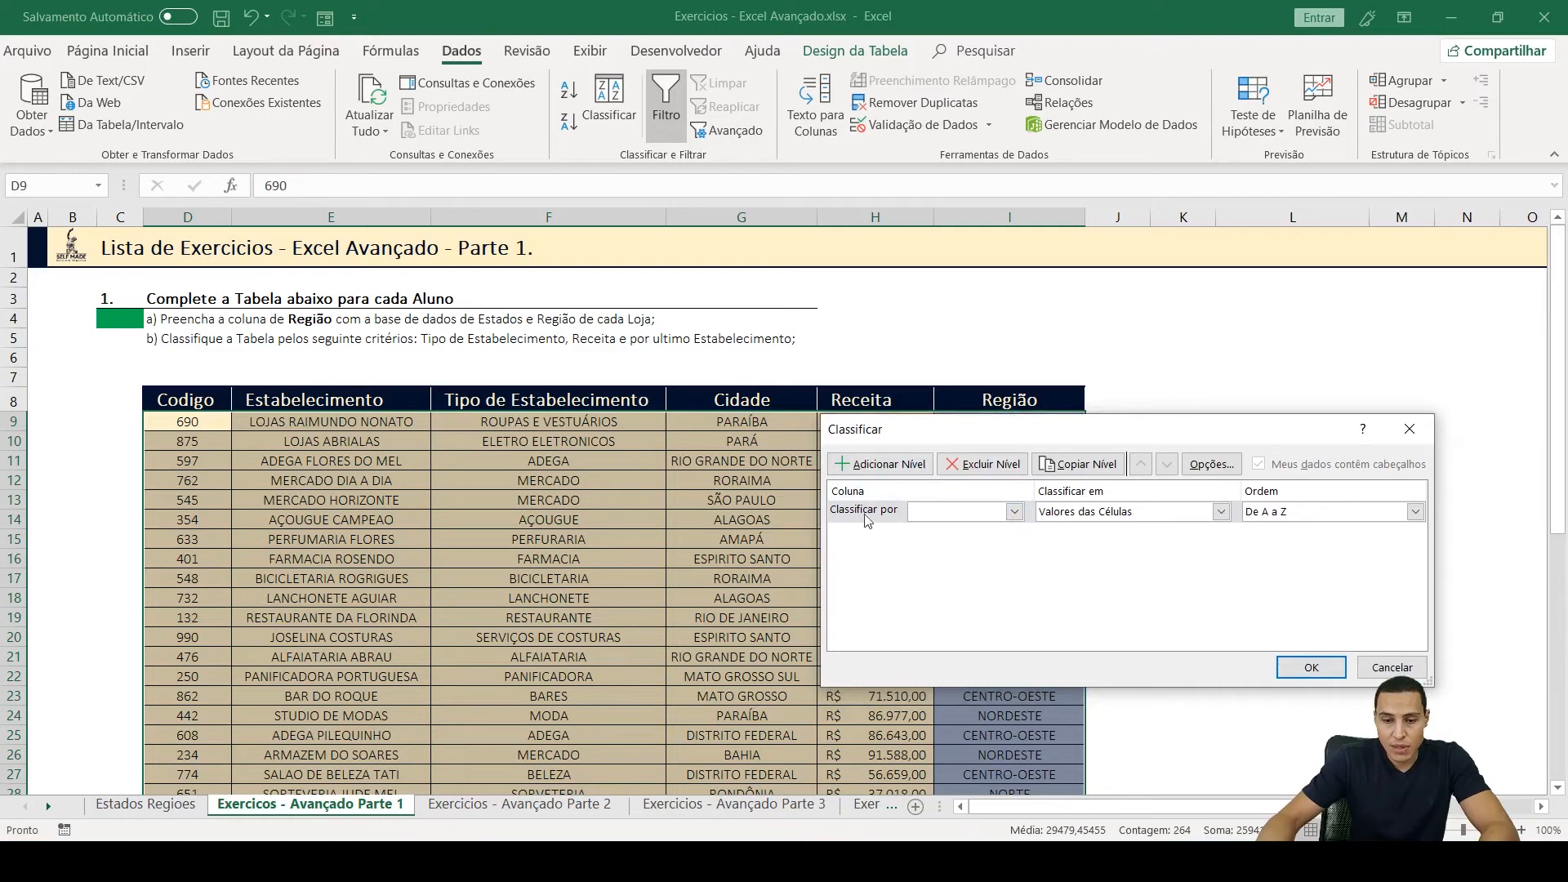
pyautogui.click(1014, 512)
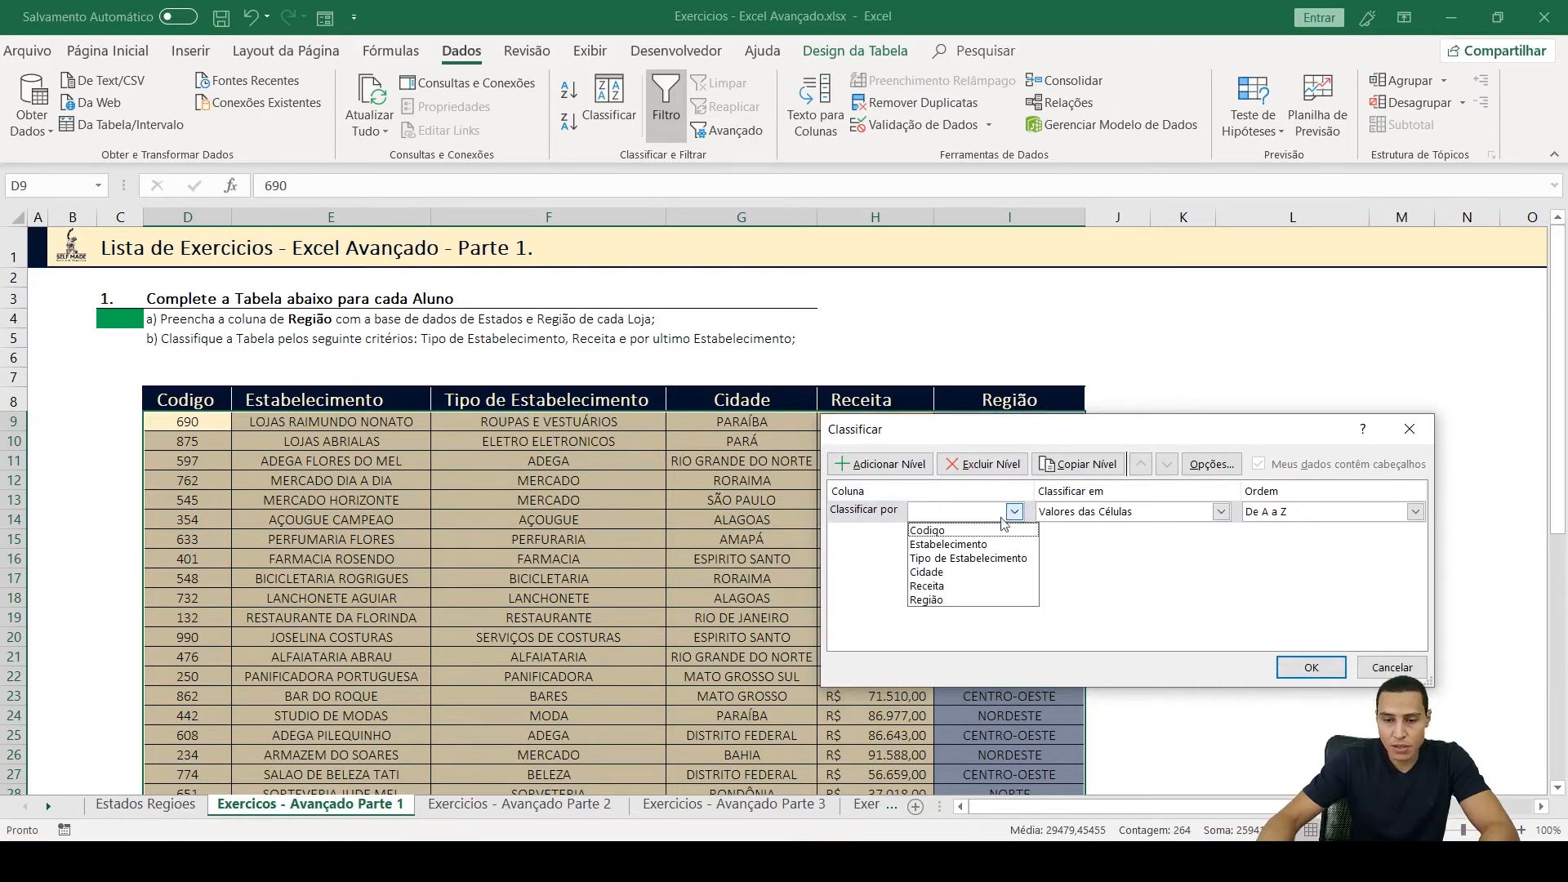
pyautogui.click(971, 559)
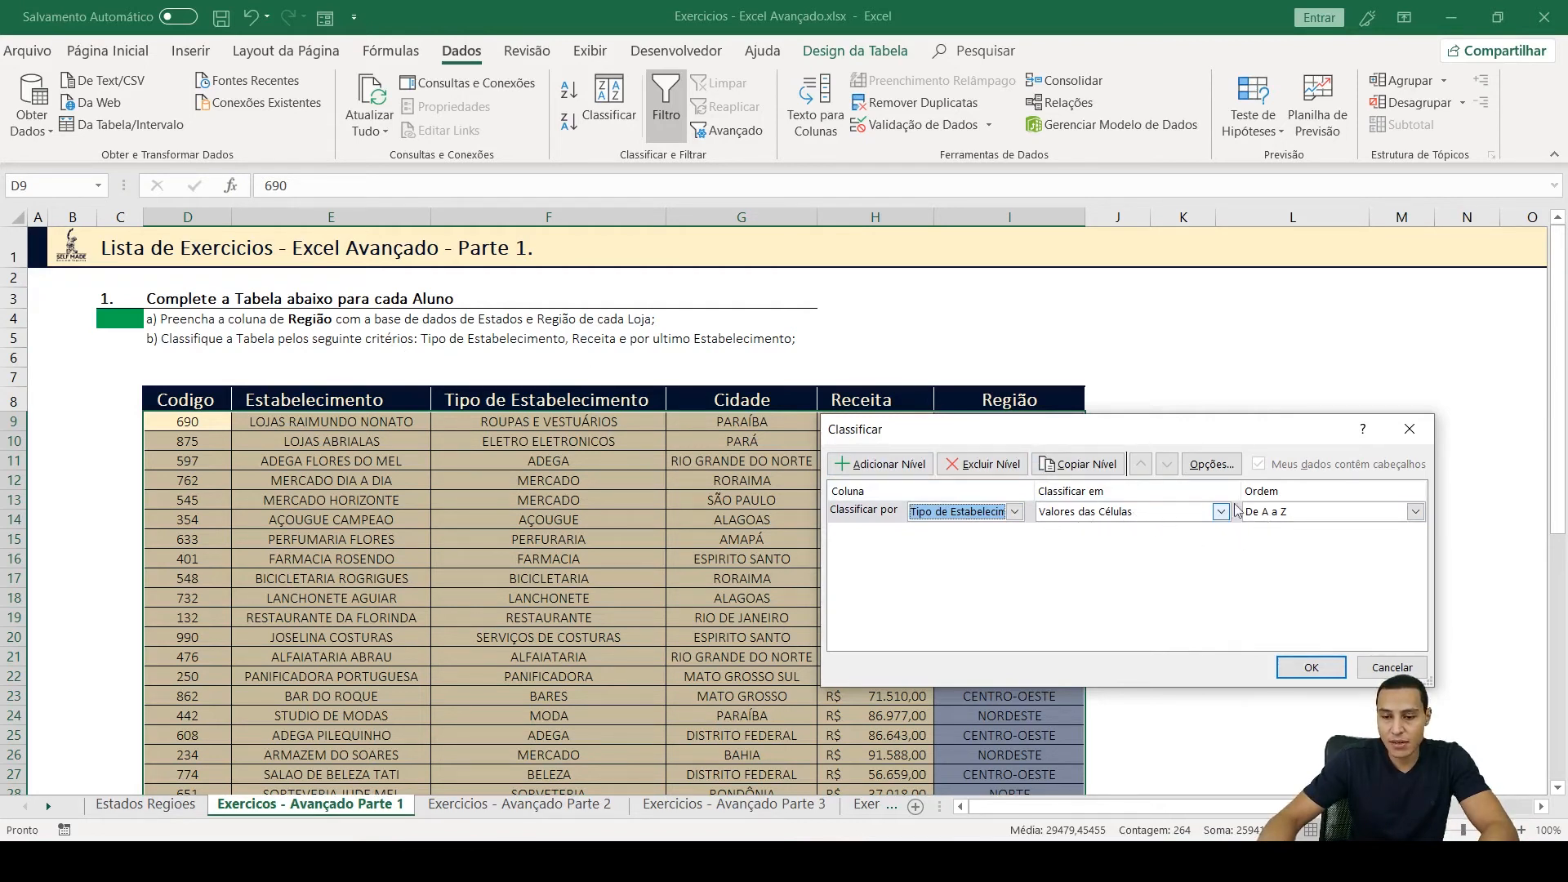
# - Add a second sort level on Receita by cell values, from smallest to largest
pyautogui.click(880, 464)
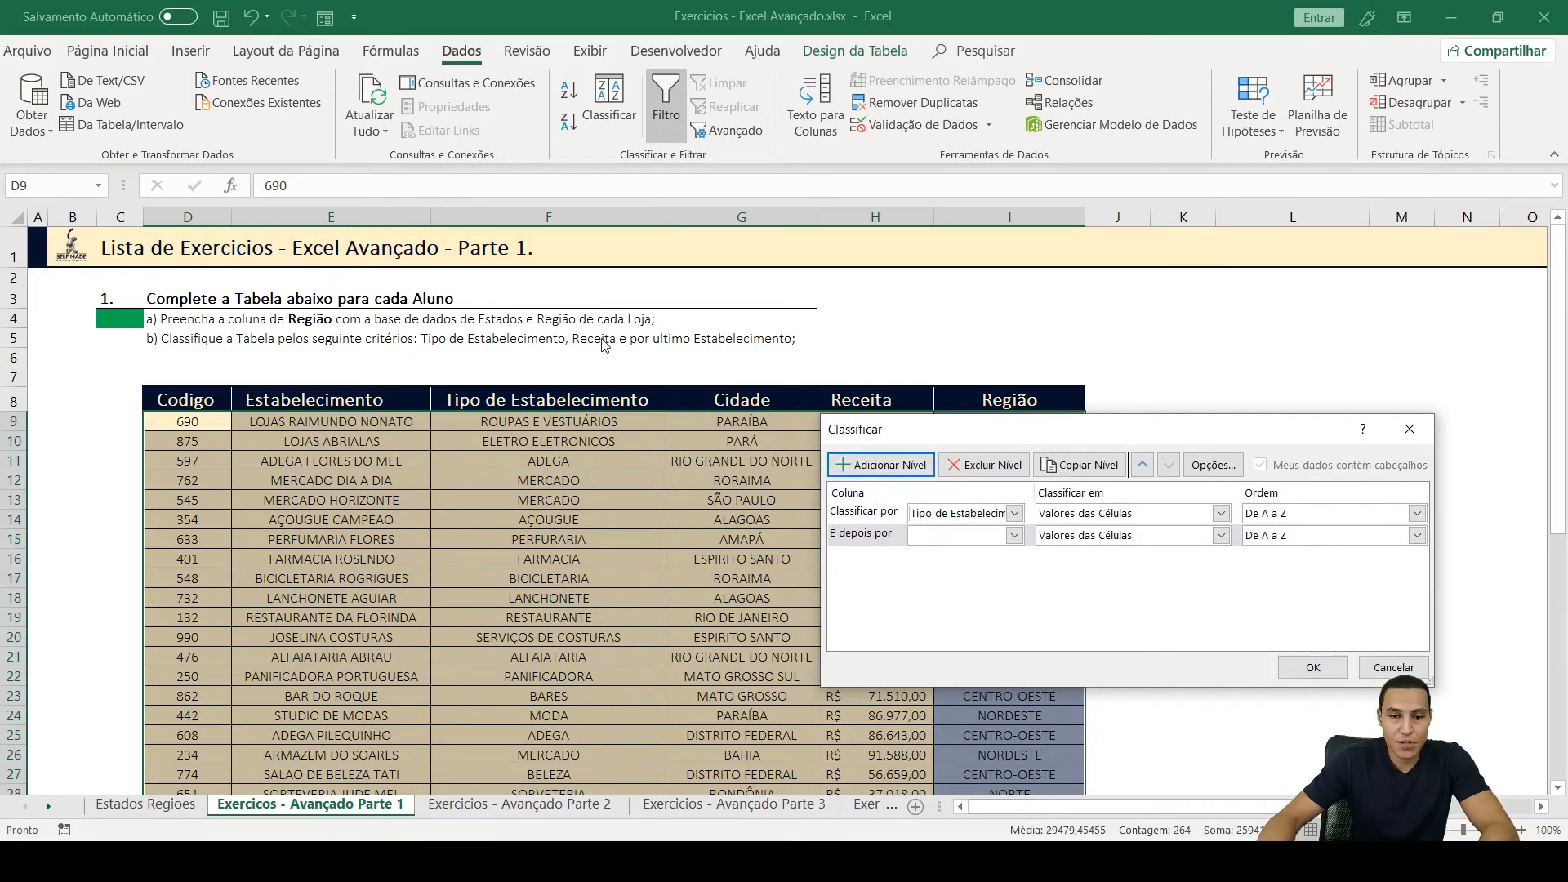
pyautogui.click(1013, 535)
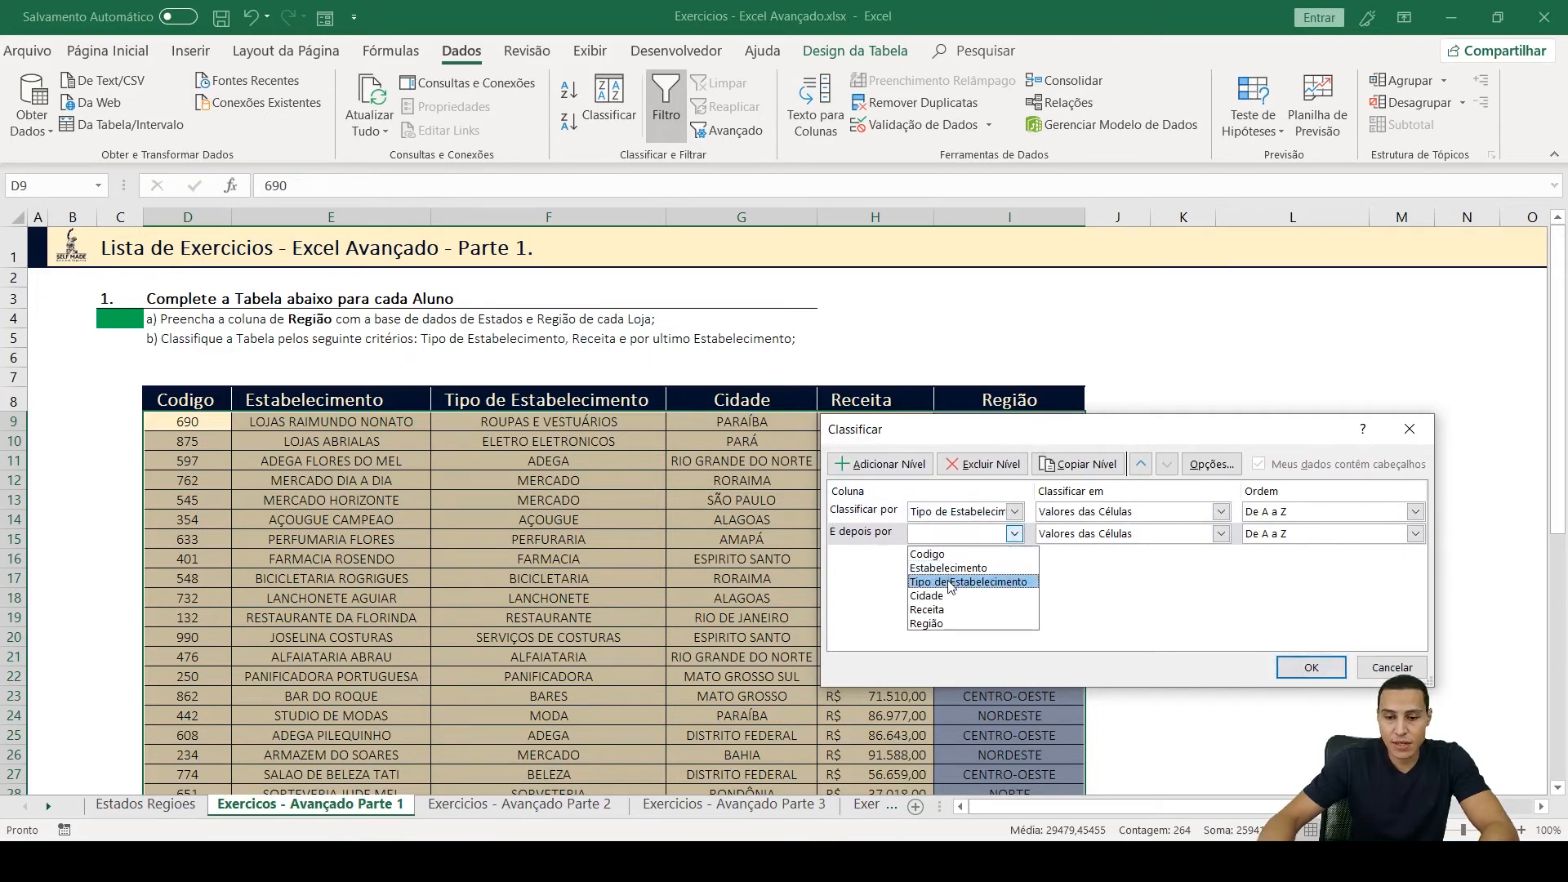
pyautogui.click(939, 609)
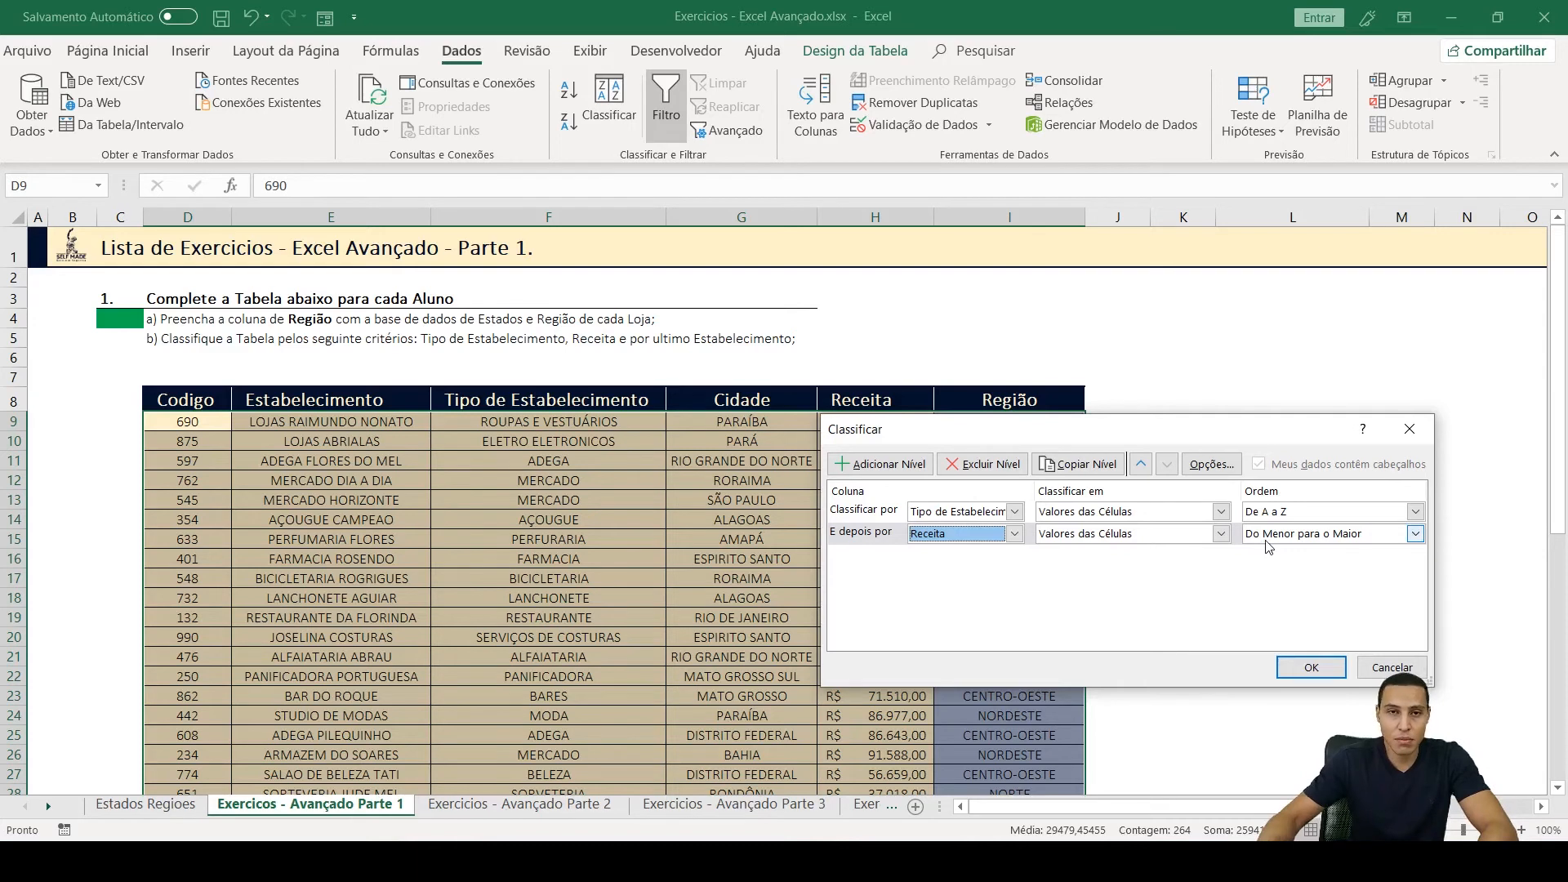
# - Add a third sort level on Estabelecimento, by cell values from A to Z, and apply the sort to the table
pyautogui.click(849, 464)
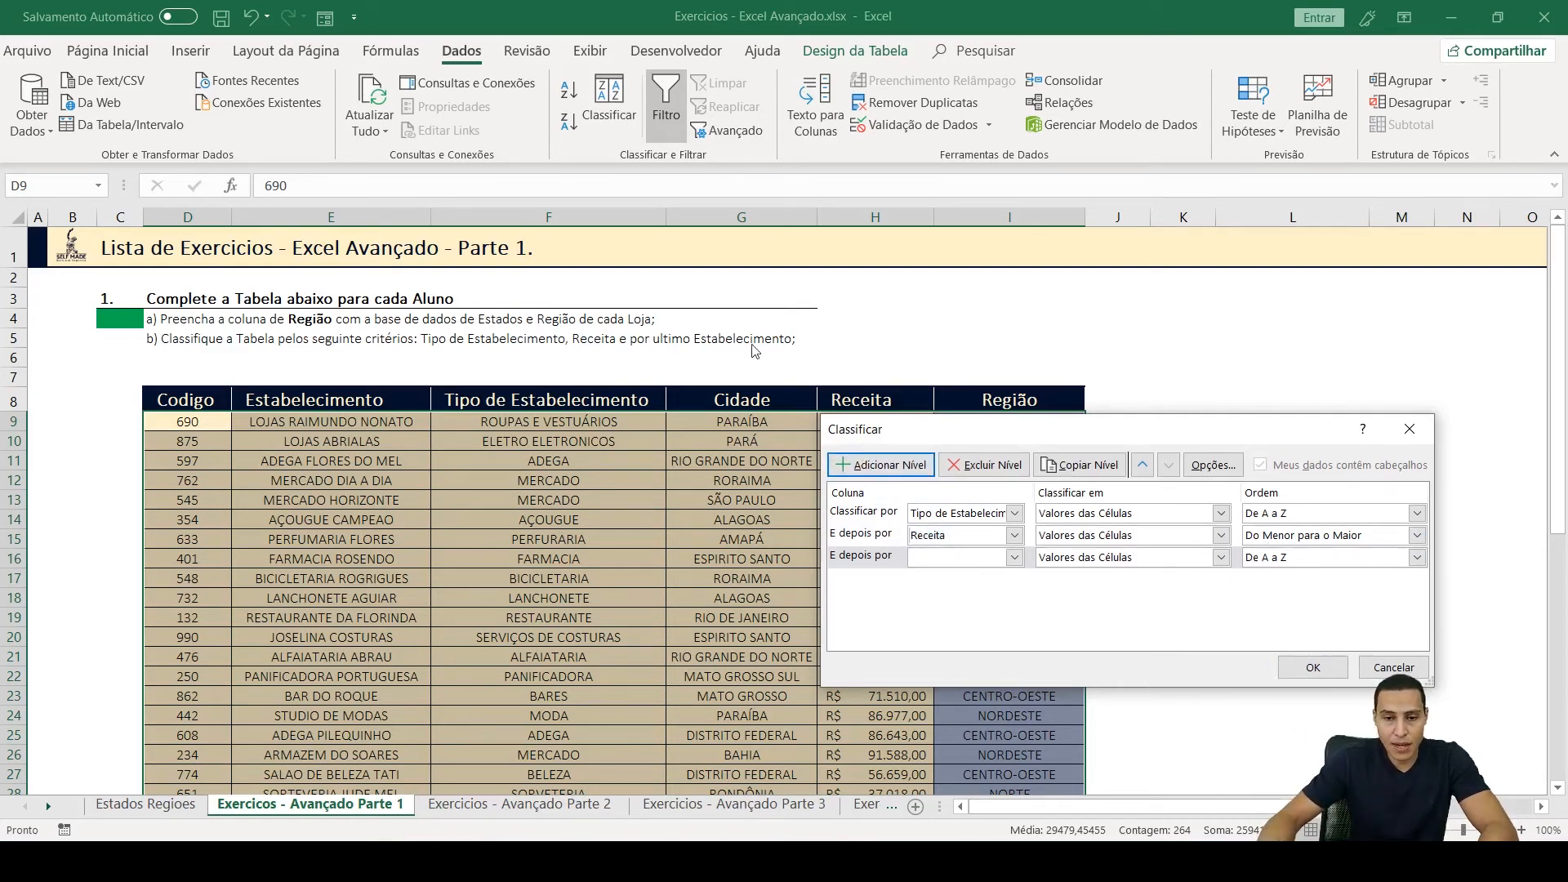
pyautogui.click(1015, 557)
pyautogui.click(948, 588)
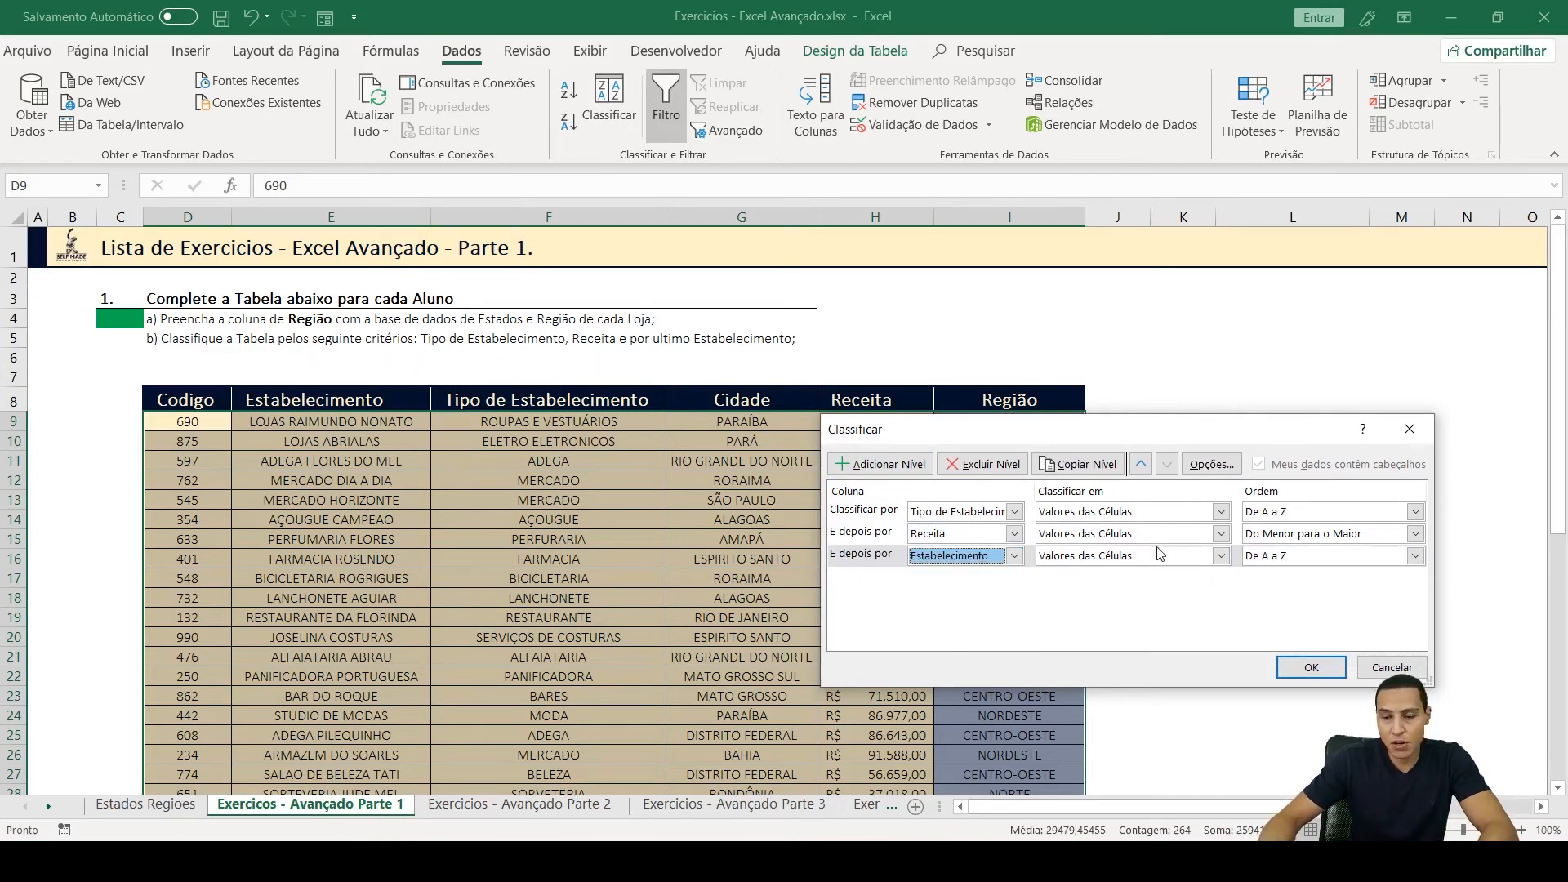
pyautogui.click(1305, 666)
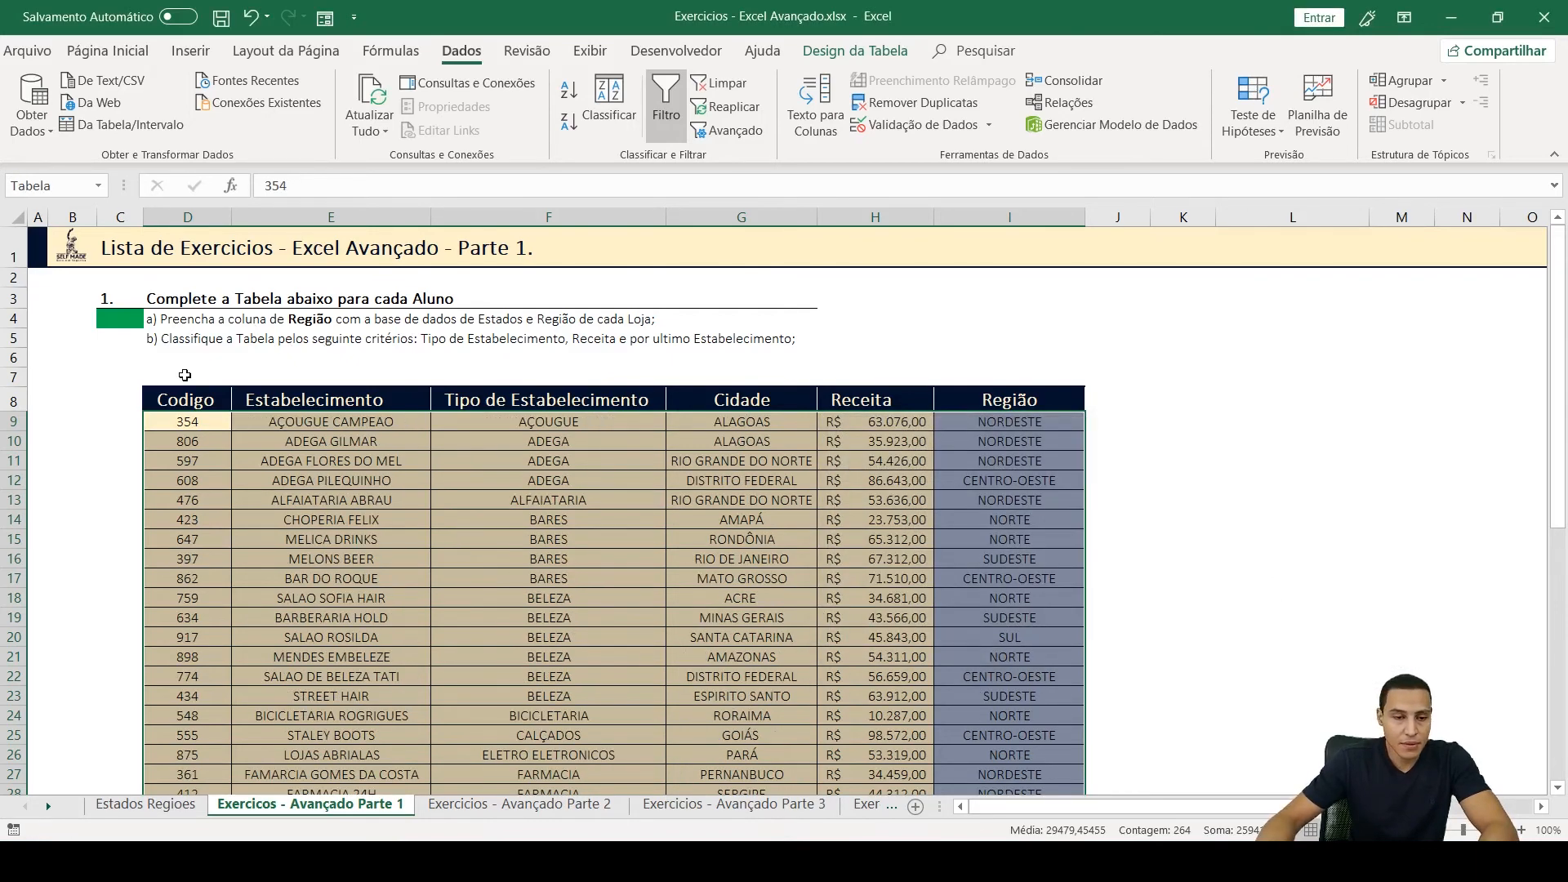
# - Mark item b as completed by filling cell C5 with the same green as C4
pyautogui.click(122, 336)
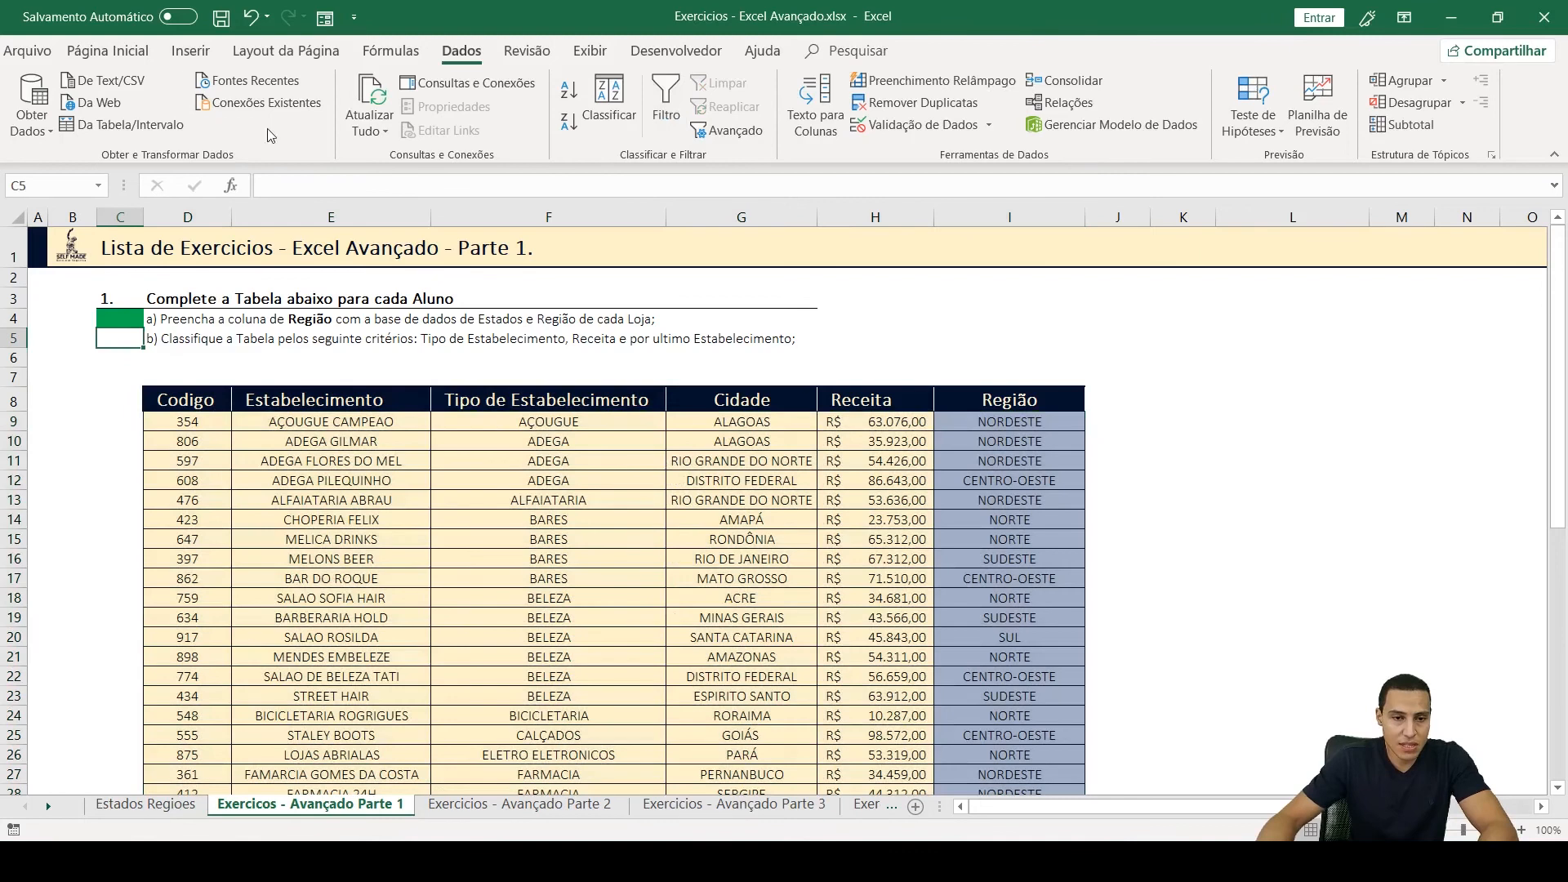
pyautogui.click(100, 54)
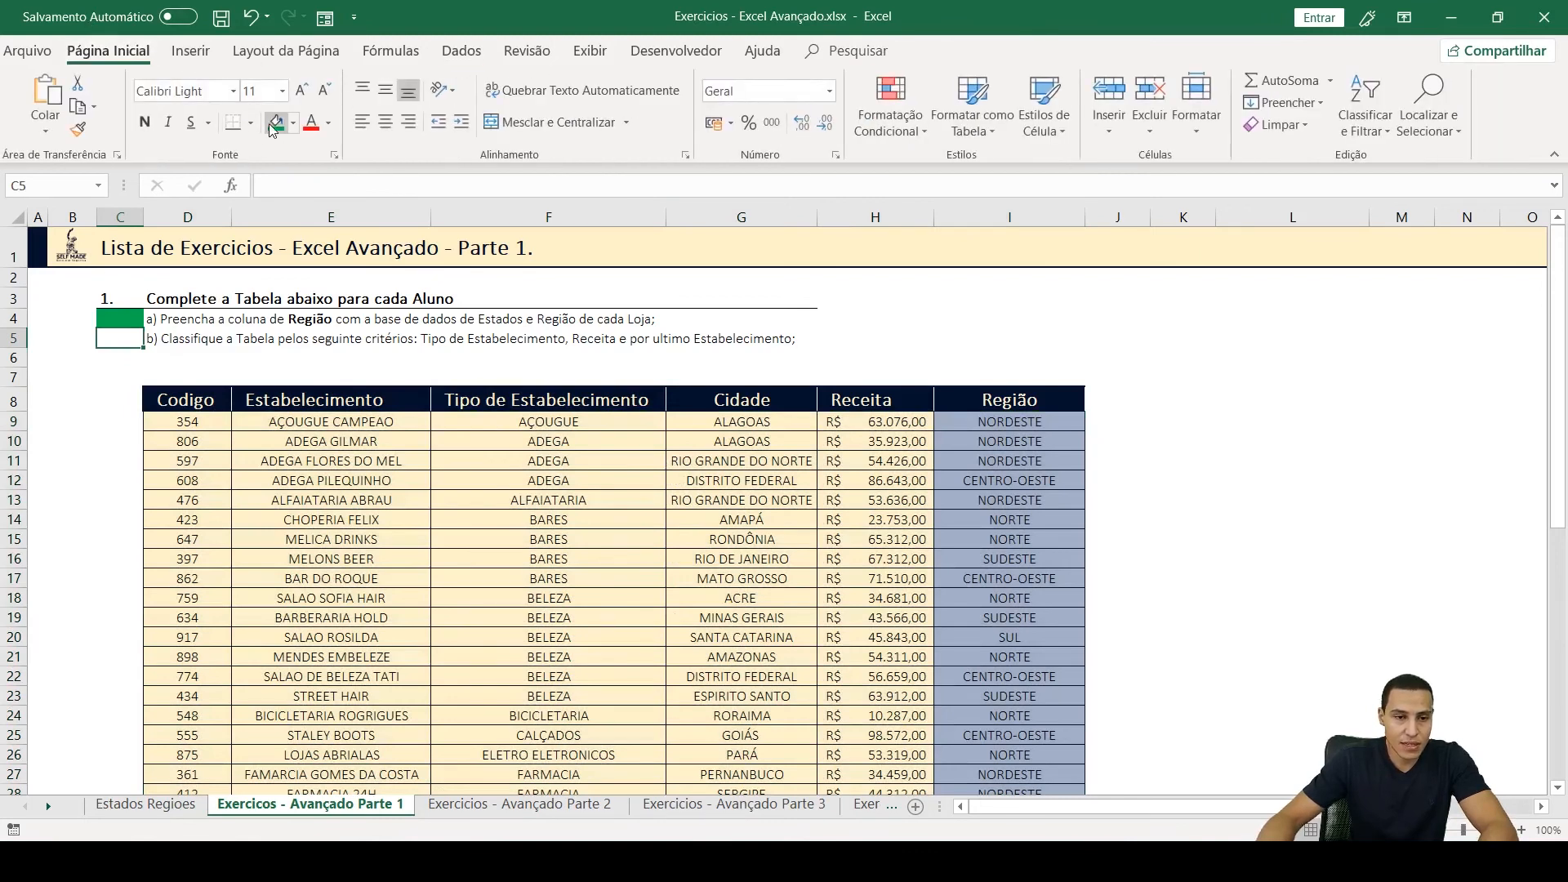
pyautogui.click(276, 121)
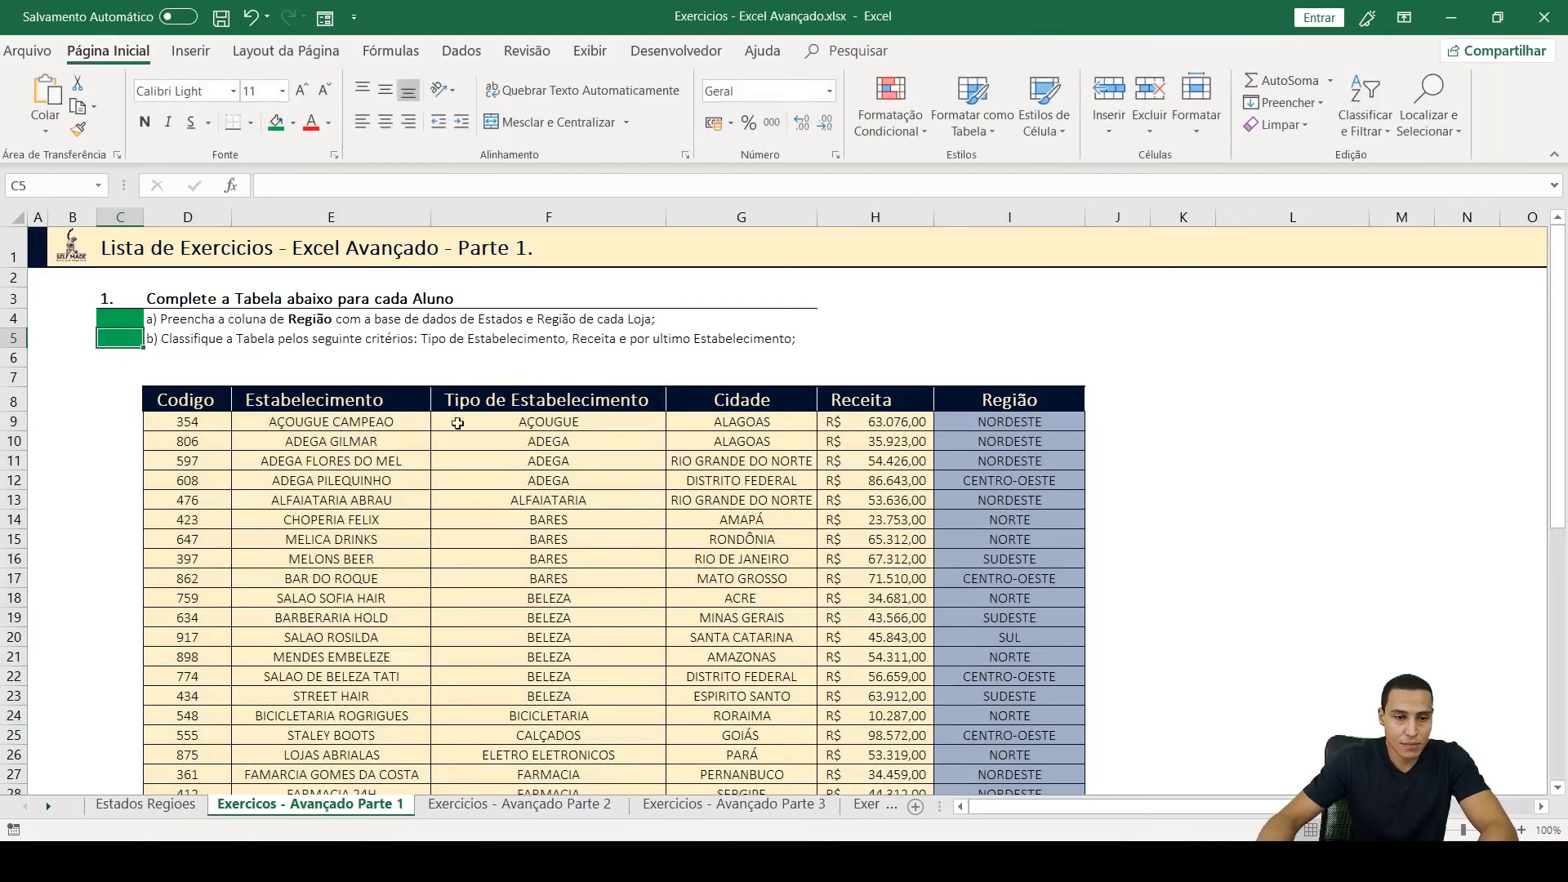
# - Examine the ADEGA rows 10 to 12 to check how Receita is ordered within one establishment type
pyautogui.click(44, 249)
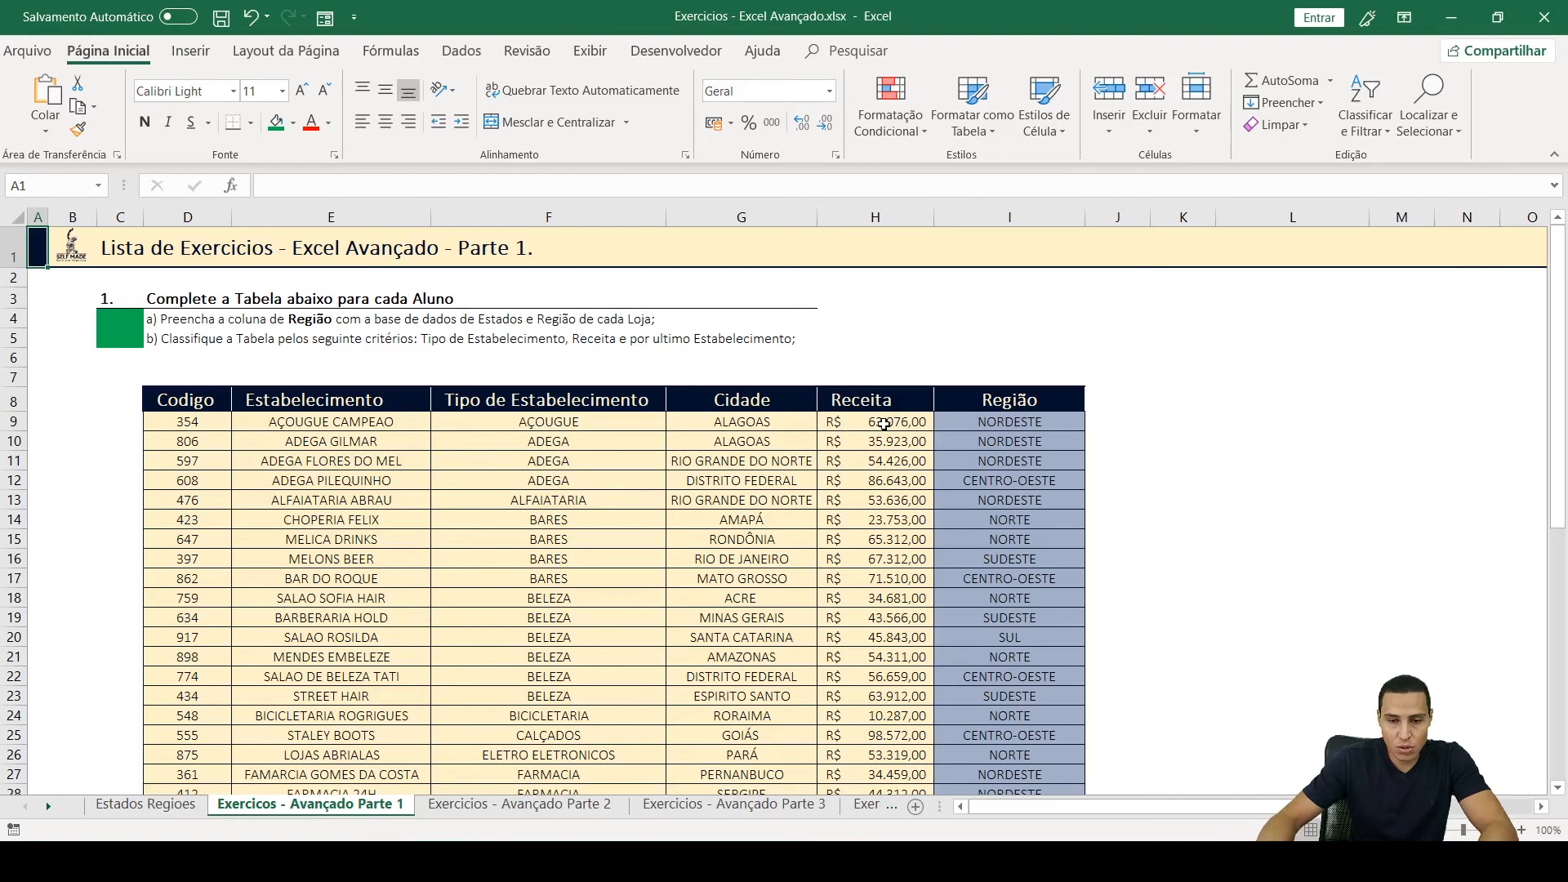
pyautogui.moveTo(178, 442); pyautogui.dragTo(152, 475)
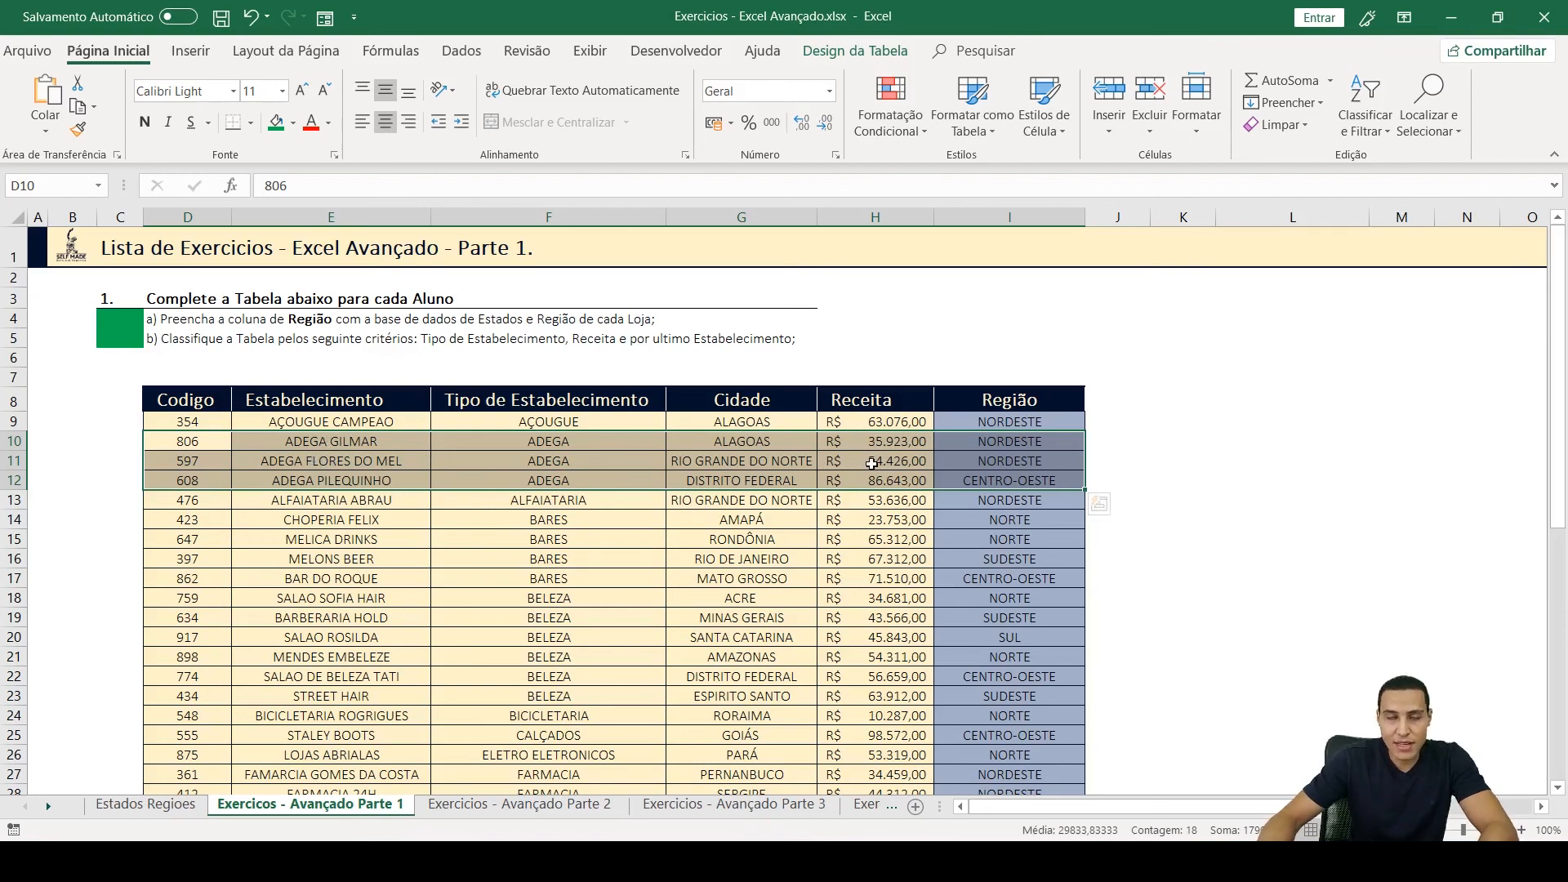
pyautogui.click(41, 257)
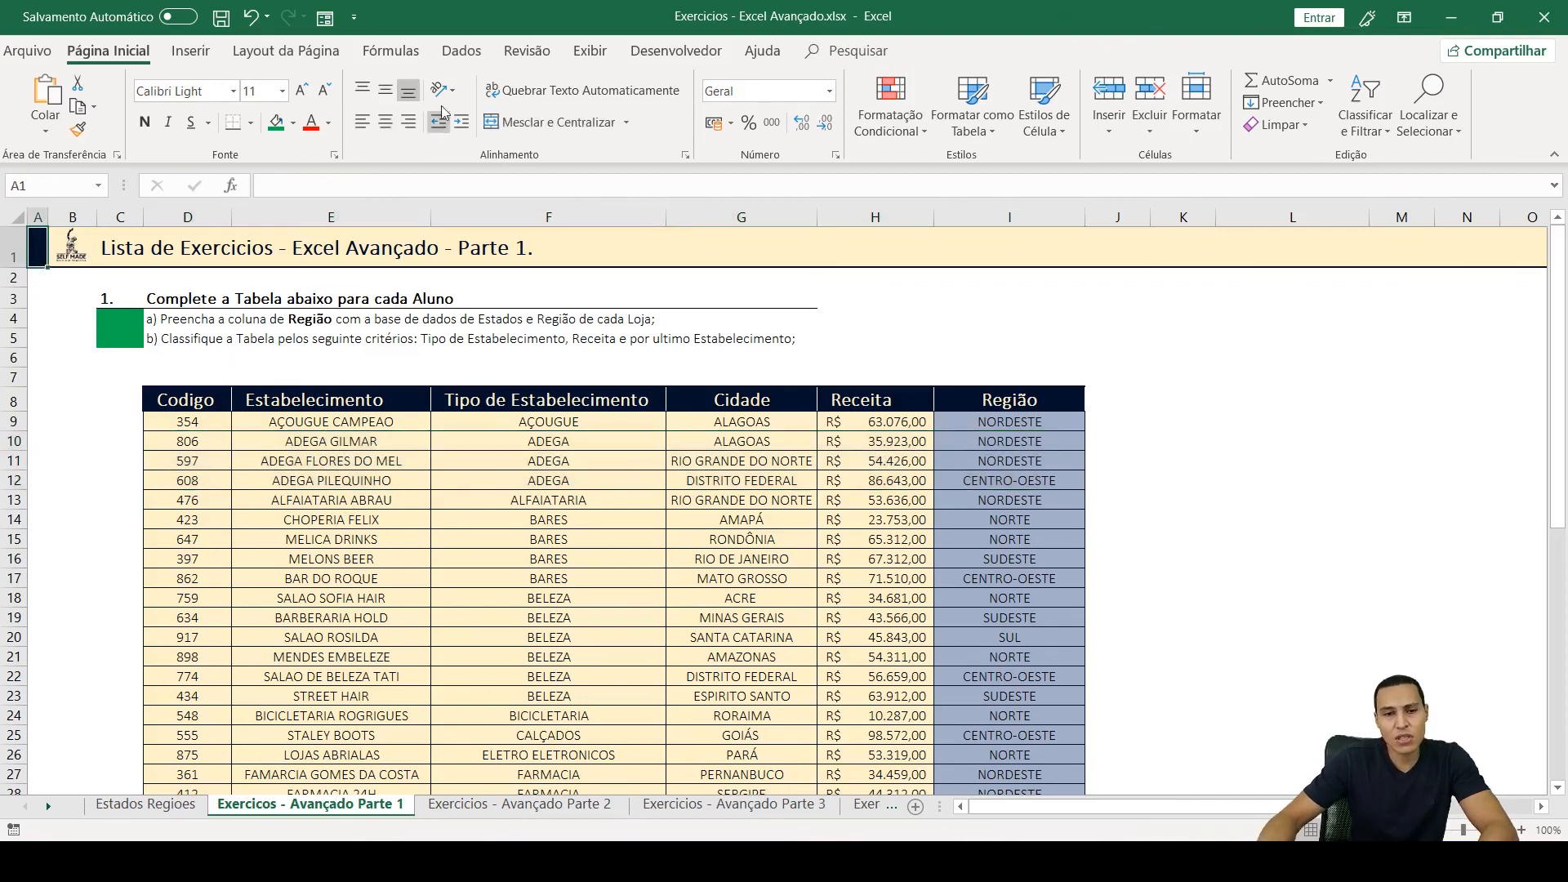